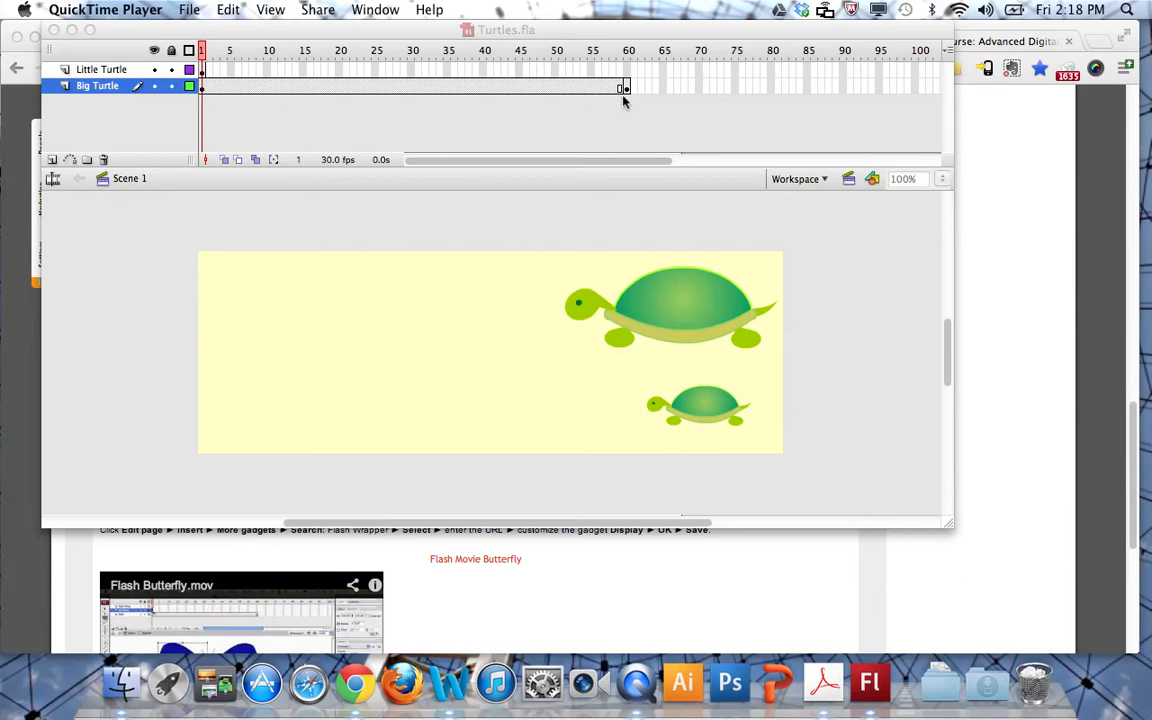
Step: Compare the Big Turtle layer's keyframes at frames 1 and 60, and check which layer holds each turtle
click(628, 90)
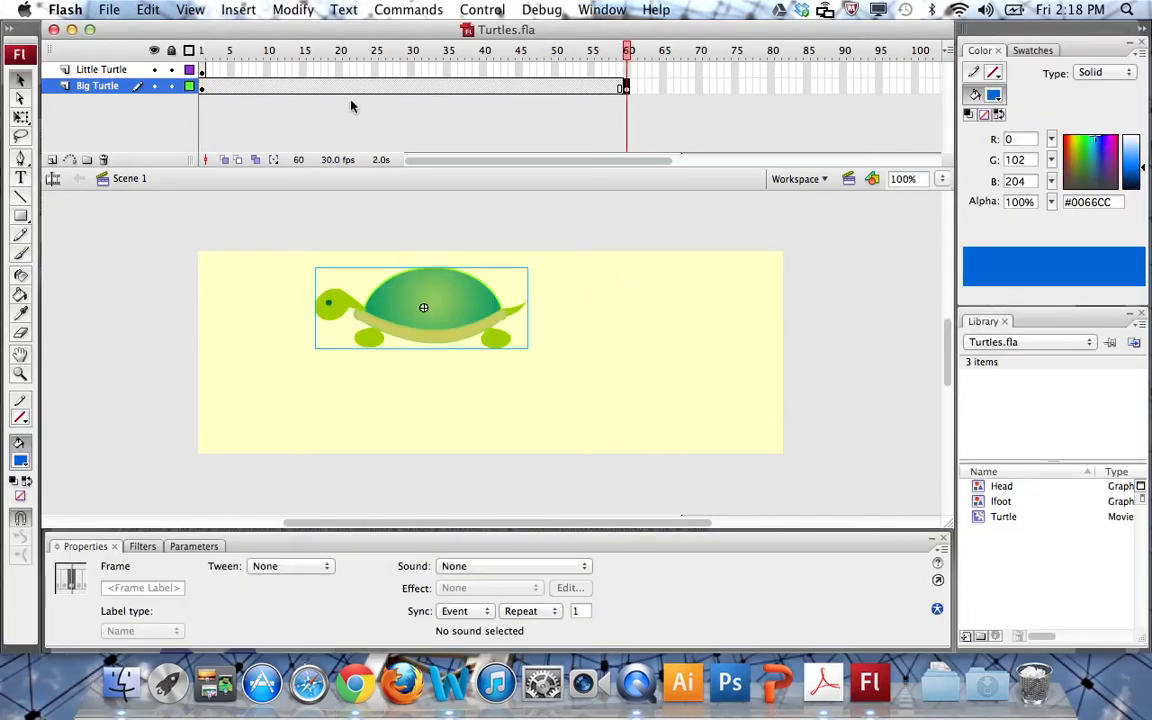
click(201, 90)
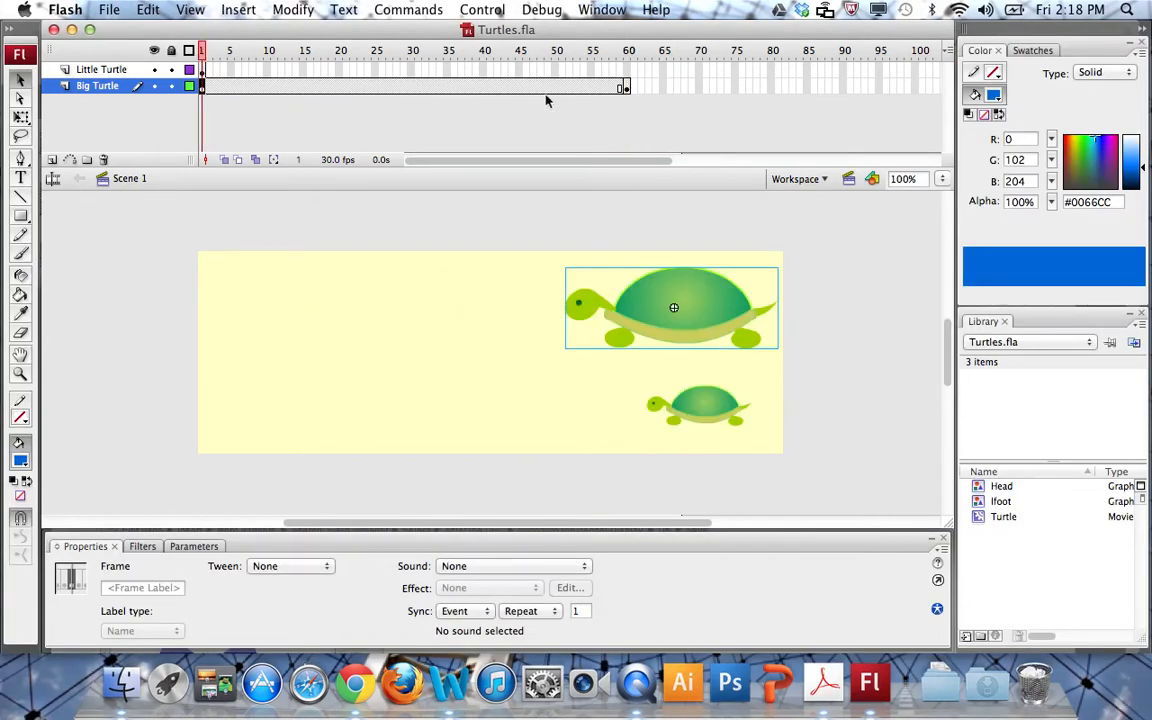
click(625, 89)
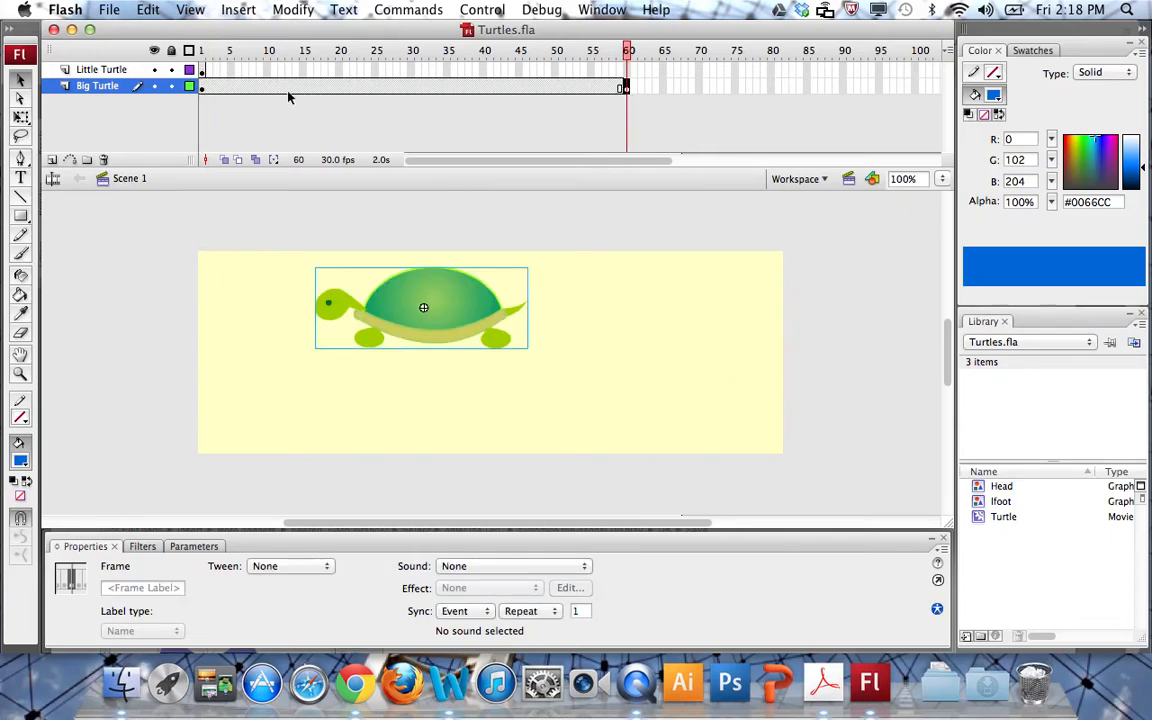
click(202, 89)
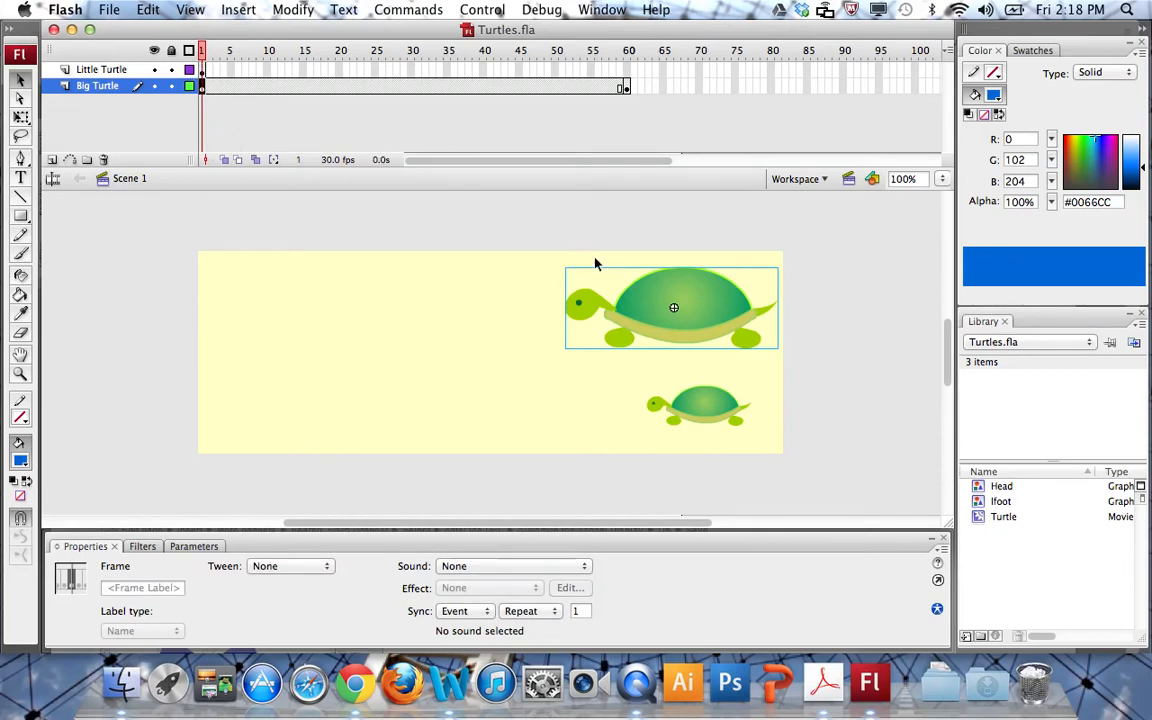
click(690, 405)
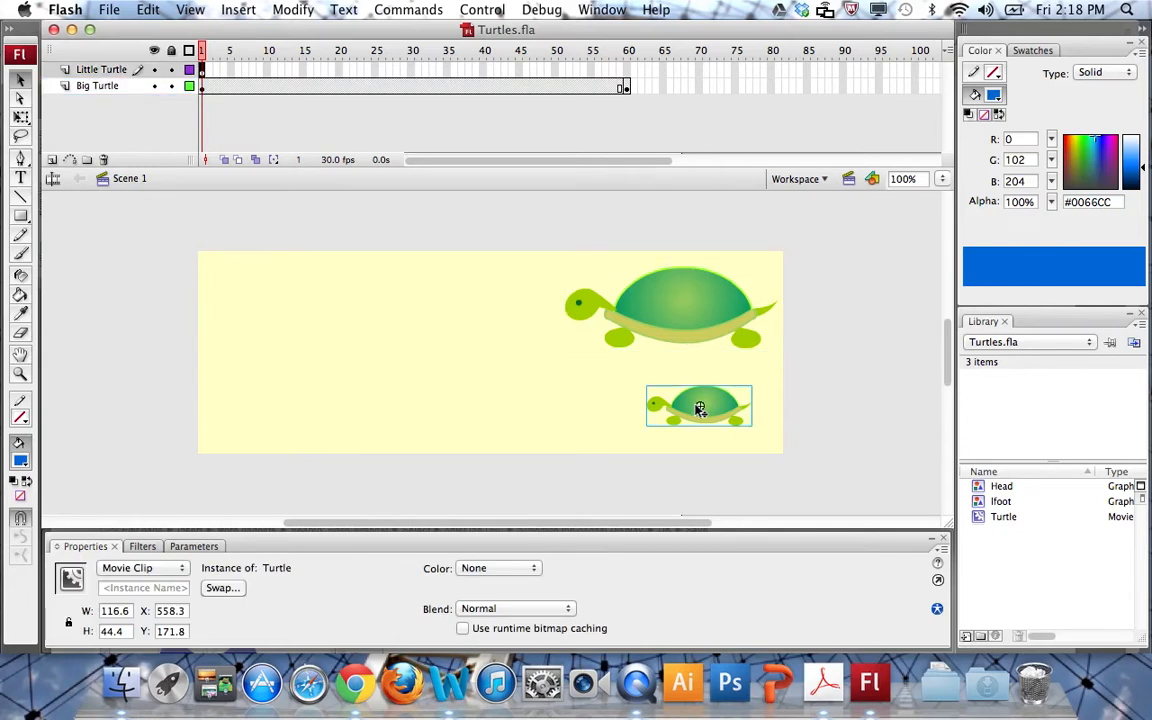
click(683, 305)
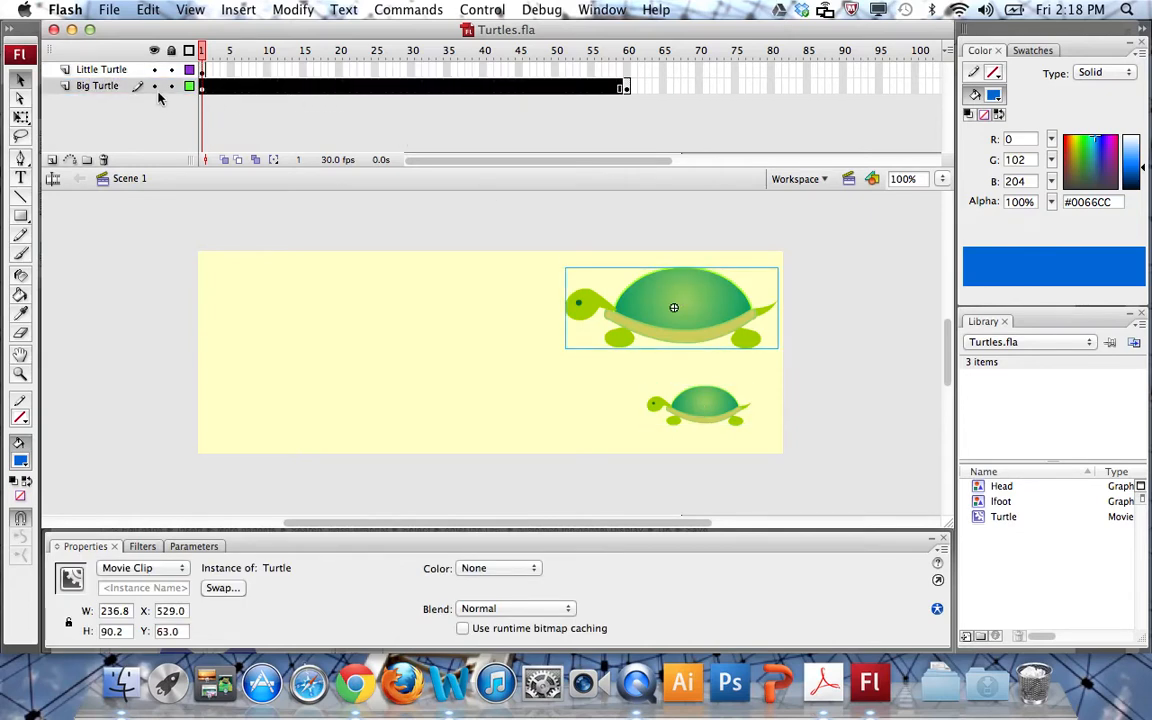
click(109, 87)
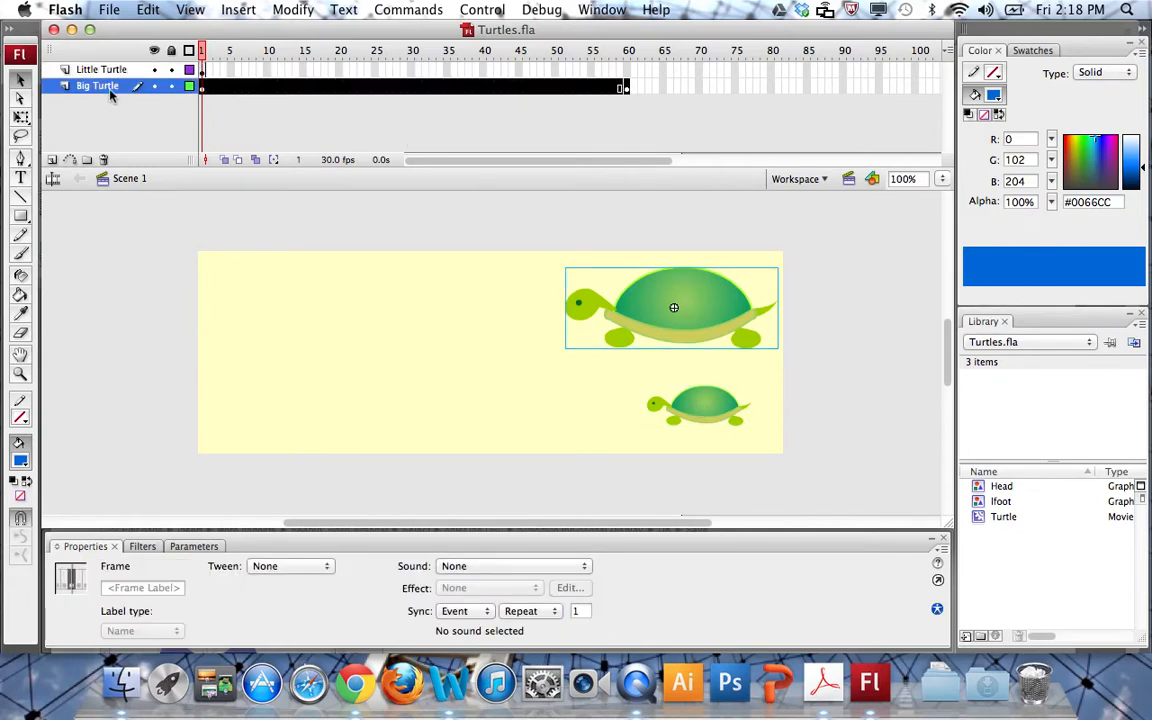
click(100, 70)
click(98, 85)
click(202, 88)
Step: Scrub the timeline between frames 1 and 60 to examine the big turtle's position at the keyframes and in between
drag(204, 56, 627, 52)
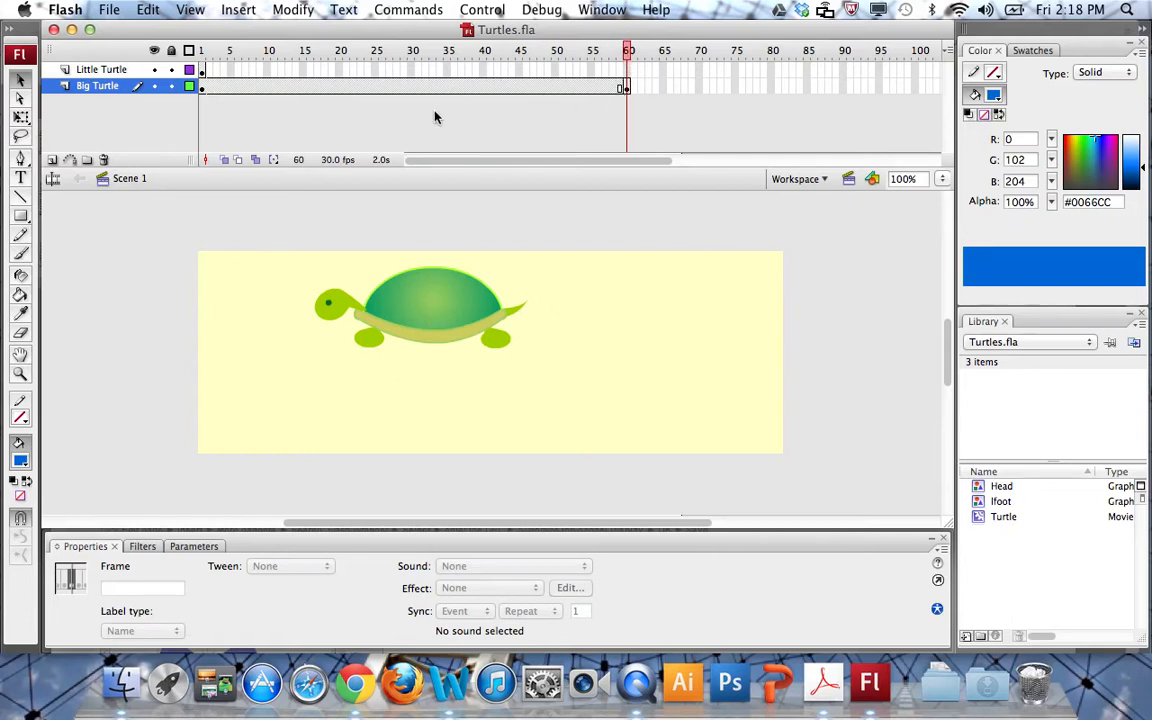
click(533, 87)
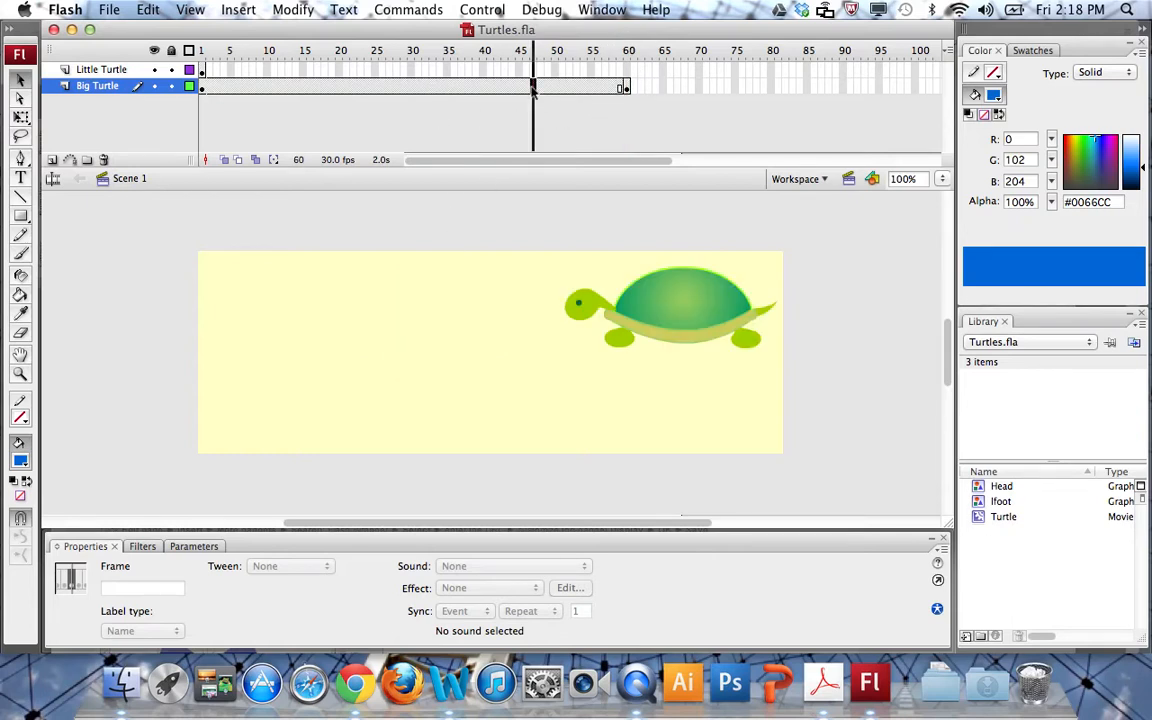
click(627, 88)
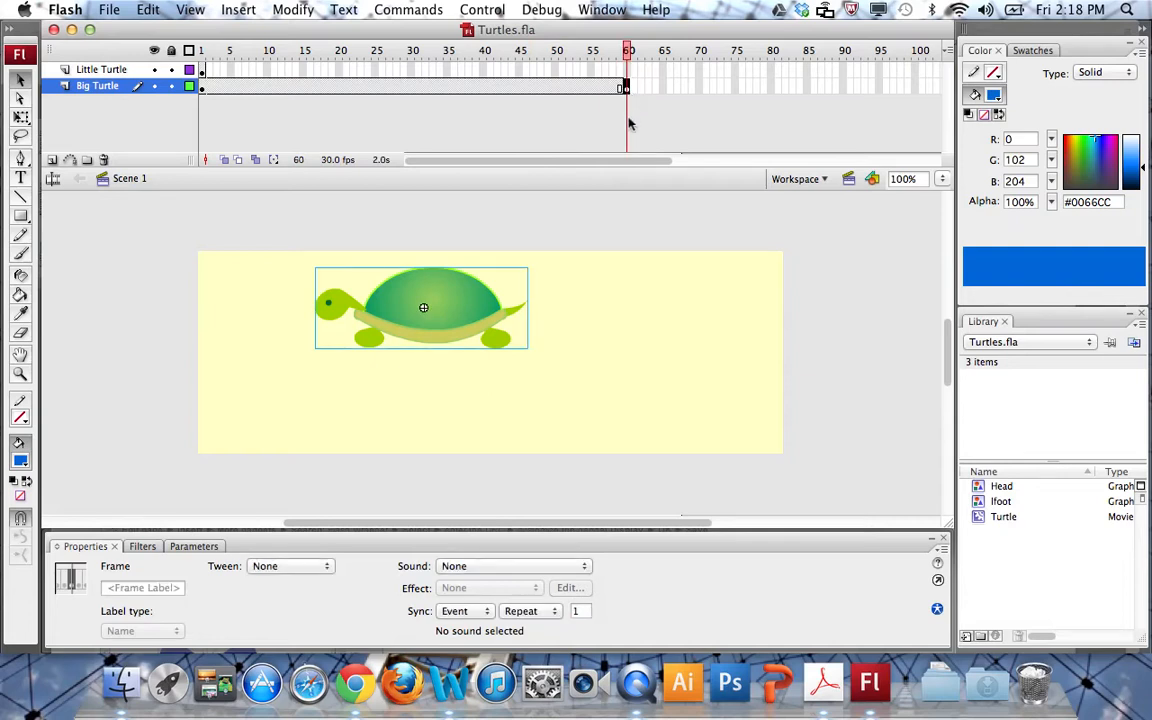
click(201, 88)
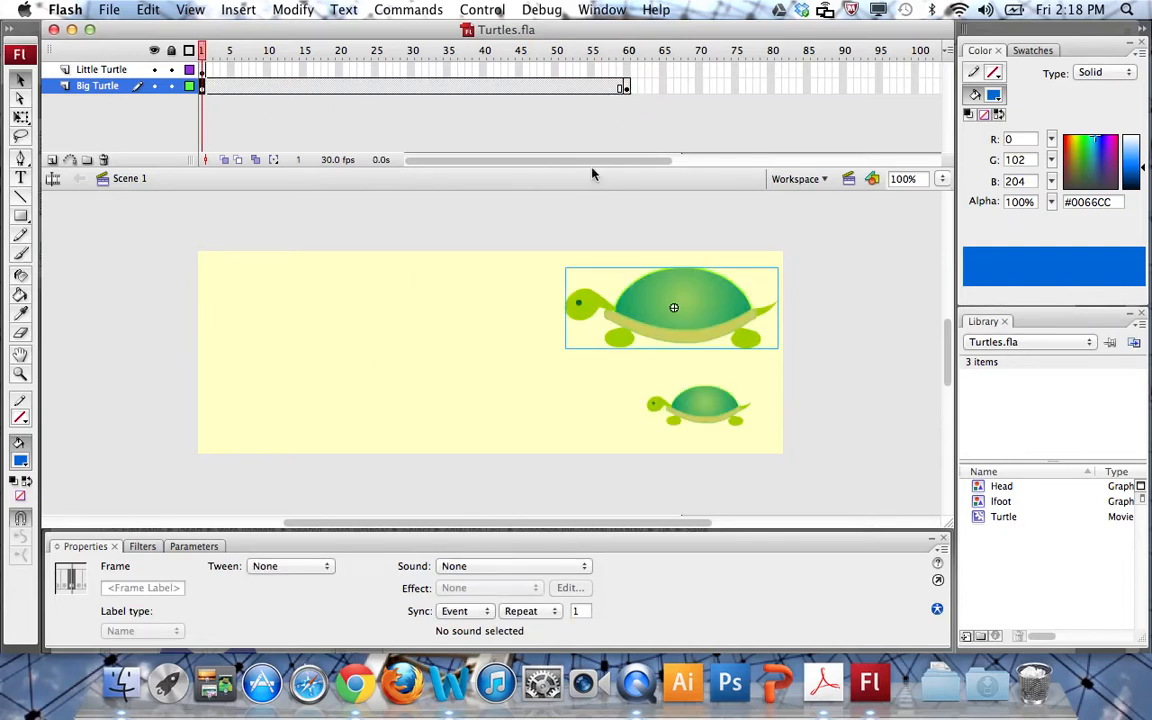
click(627, 88)
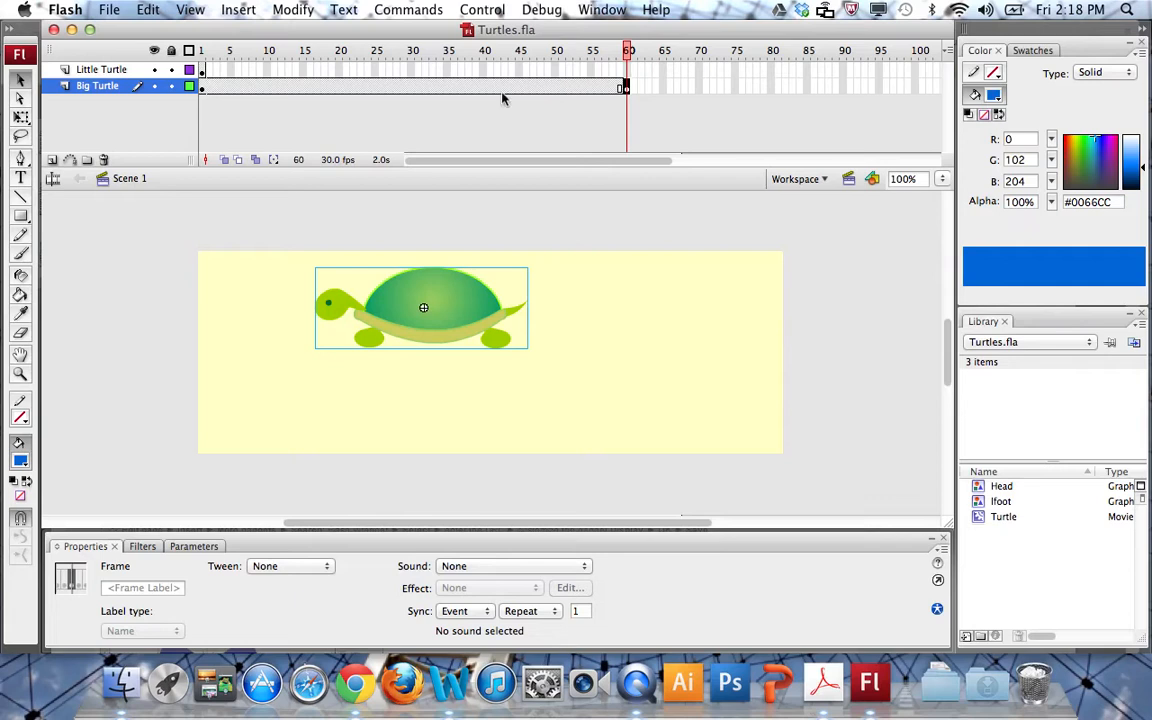
click(375, 127)
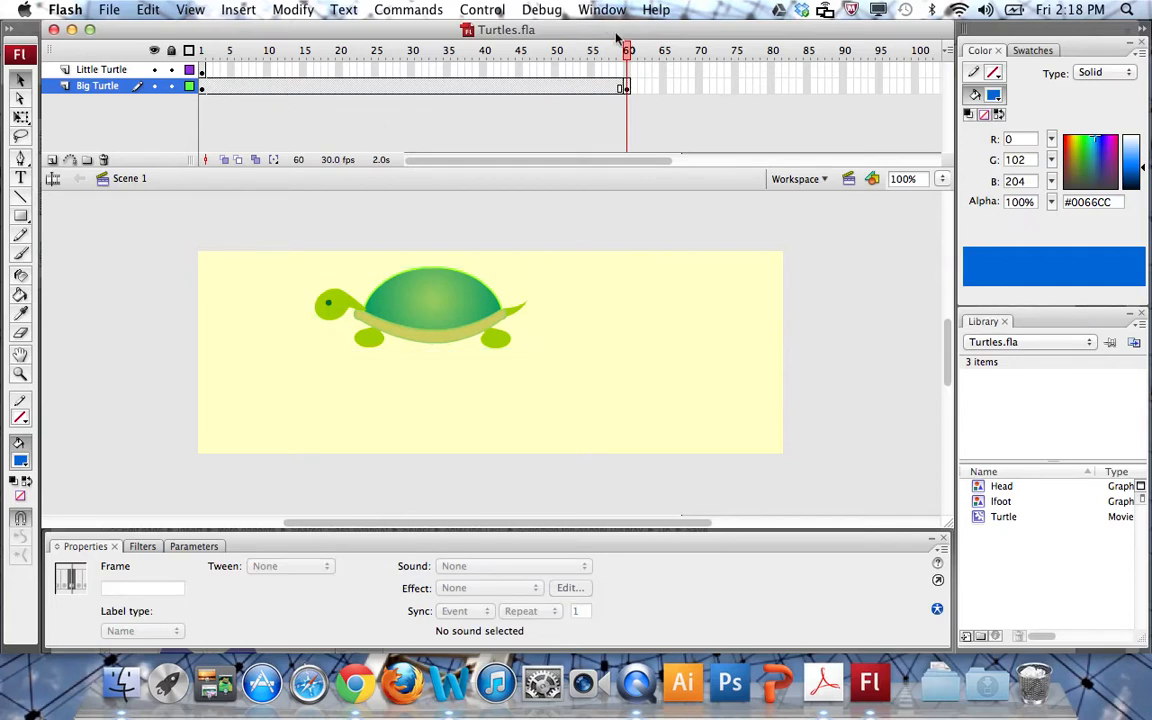
drag(628, 52, 207, 62)
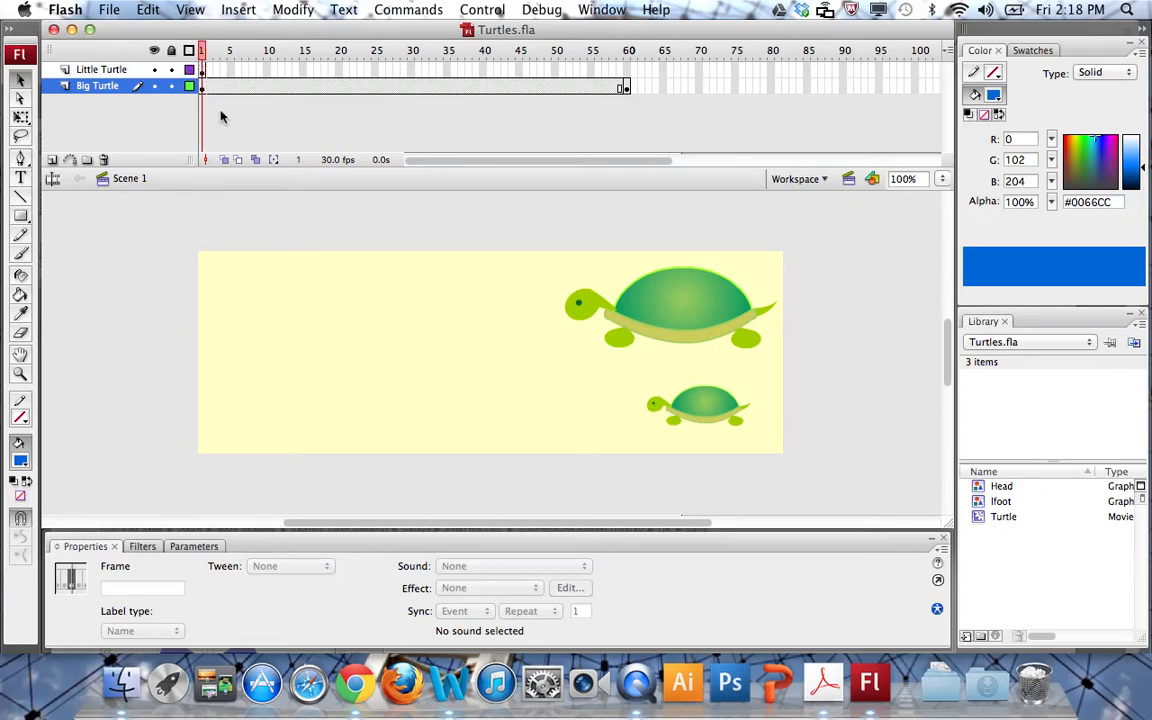
click(671, 306)
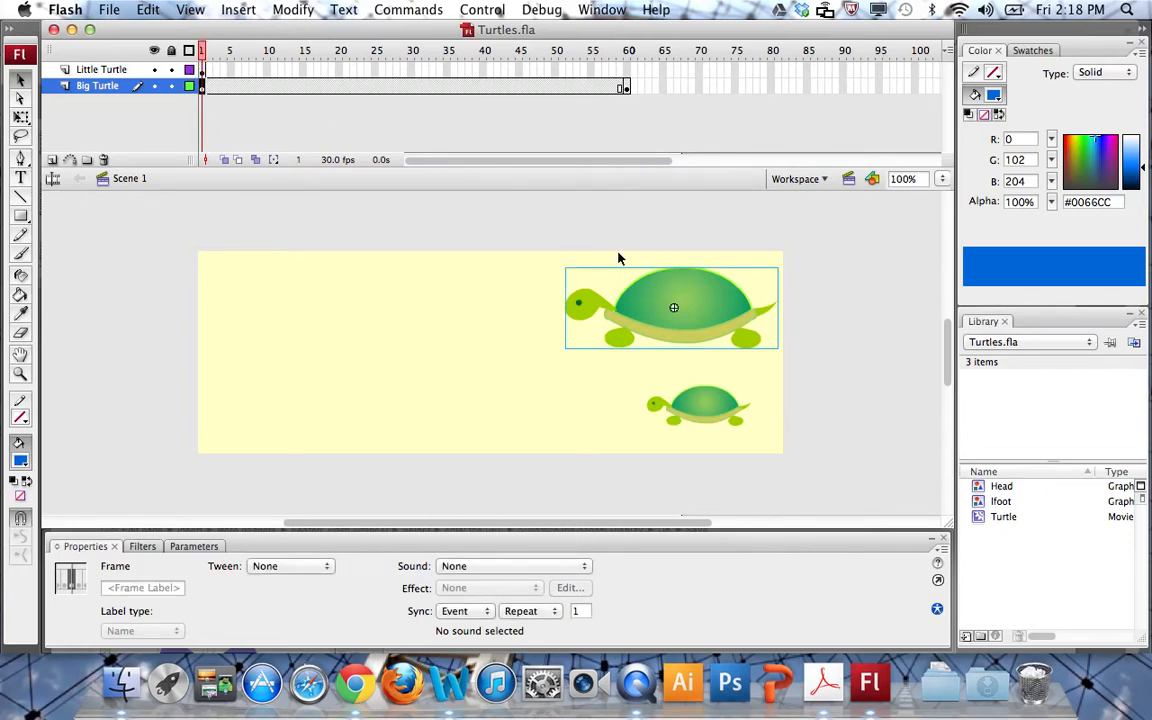
click(625, 88)
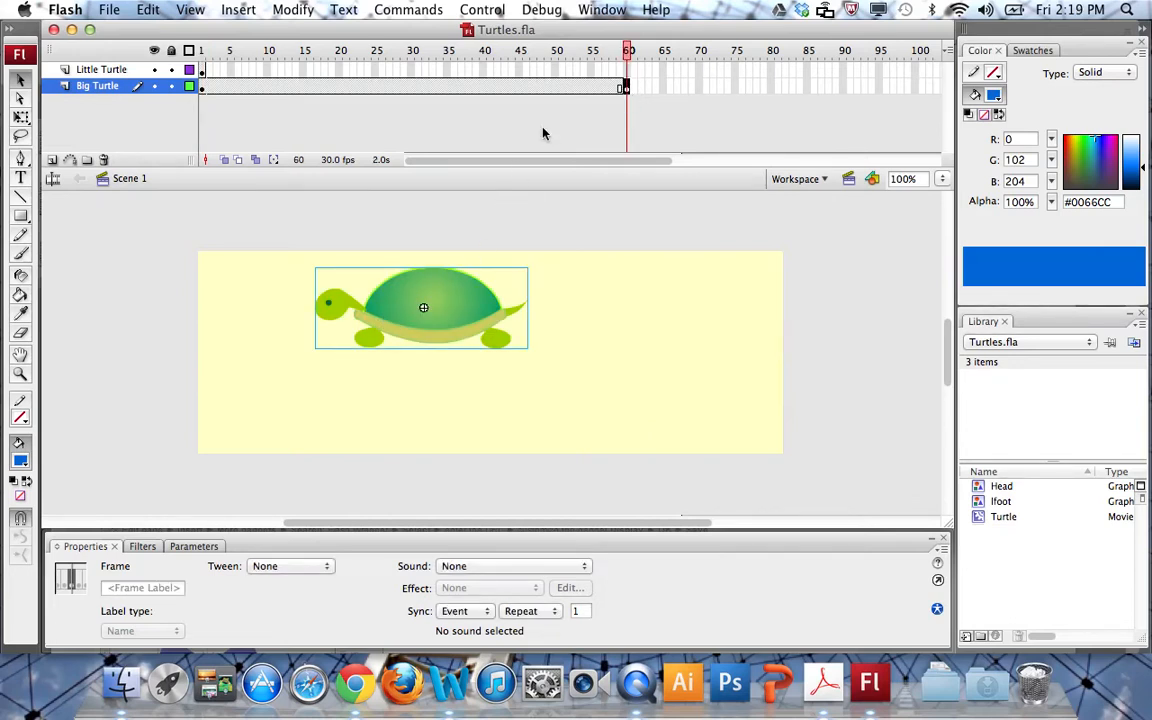
drag(621, 48, 224, 52)
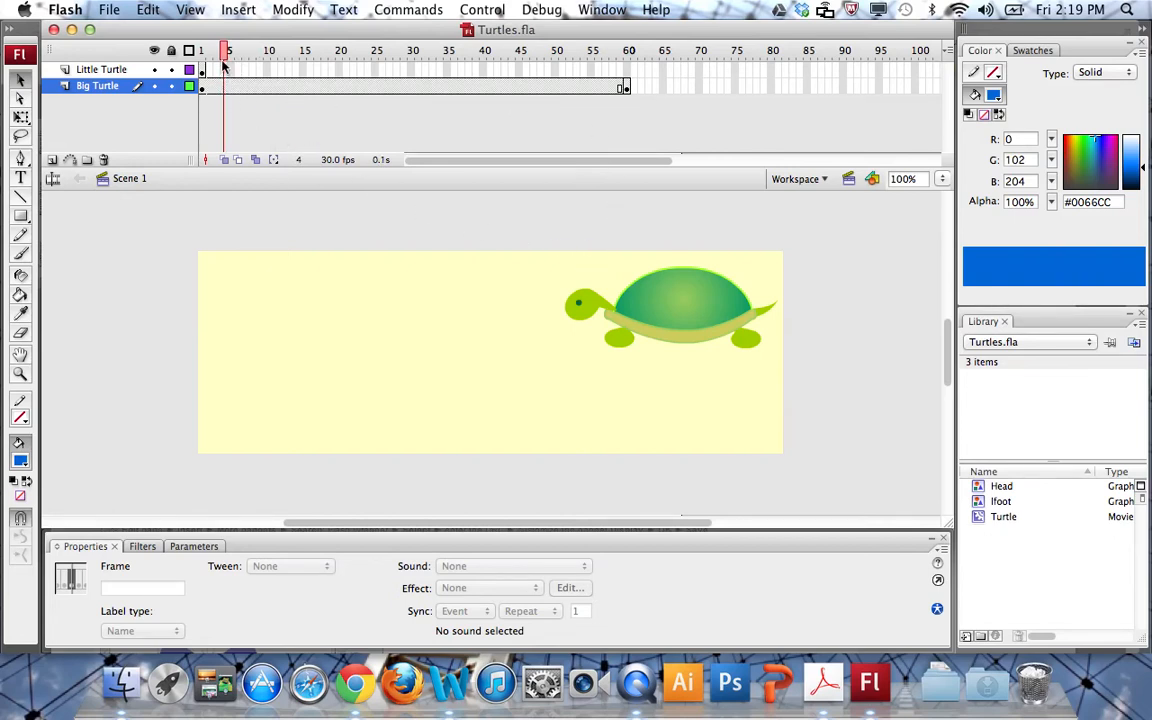
mouse_move(224, 47)
mouse_down()
mouse_move(197, 46)
mouse_move(236, 52)
mouse_up()
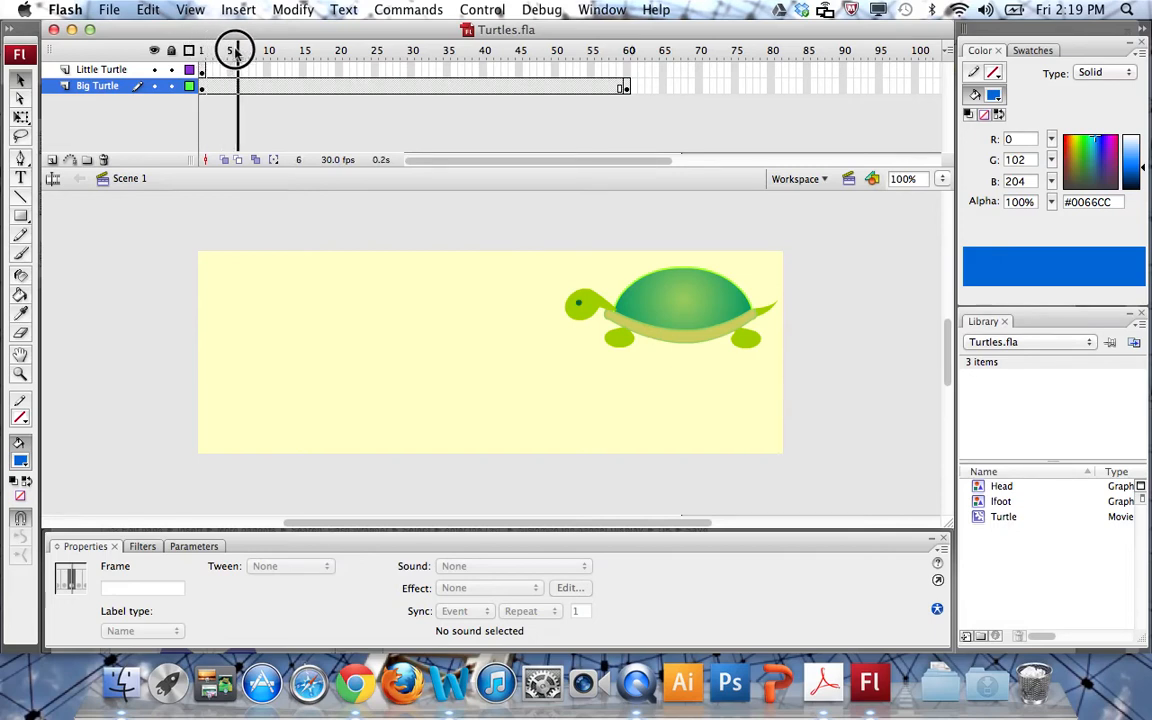
mouse_move(236, 52)
mouse_down()
mouse_move(268, 52)
mouse_move(196, 50)
mouse_move(643, 60)
mouse_move(224, 50)
mouse_up()
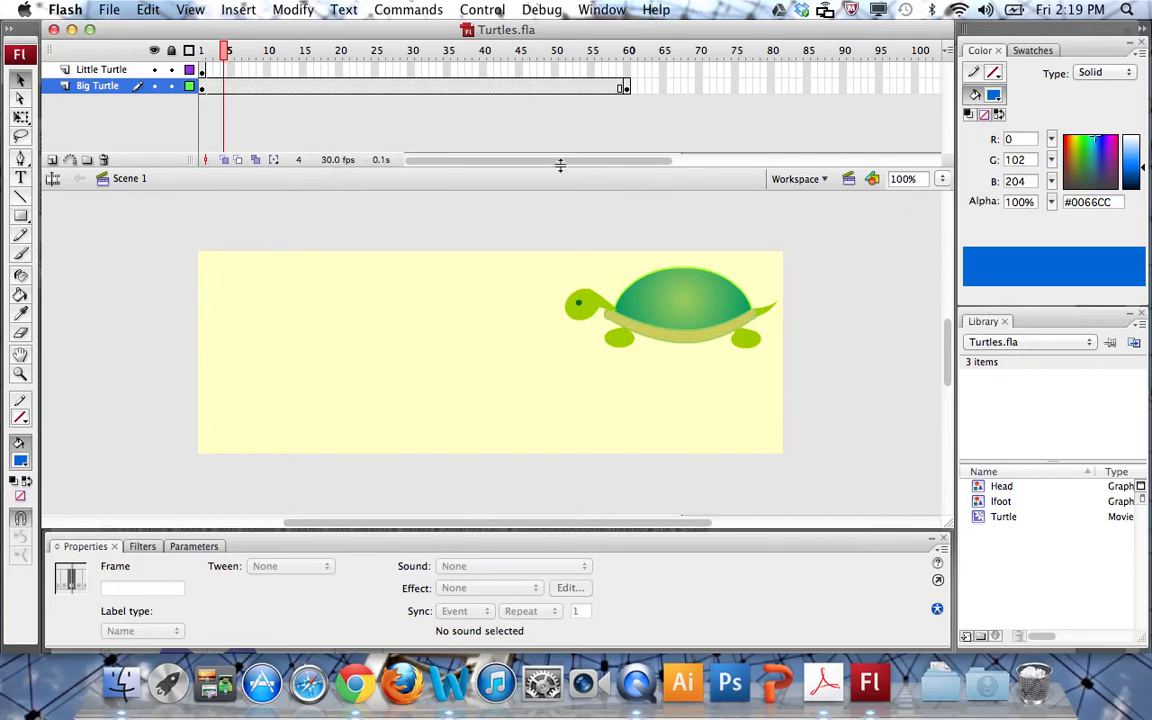
drag(572, 162, 472, 161)
drag(228, 53, 201, 50)
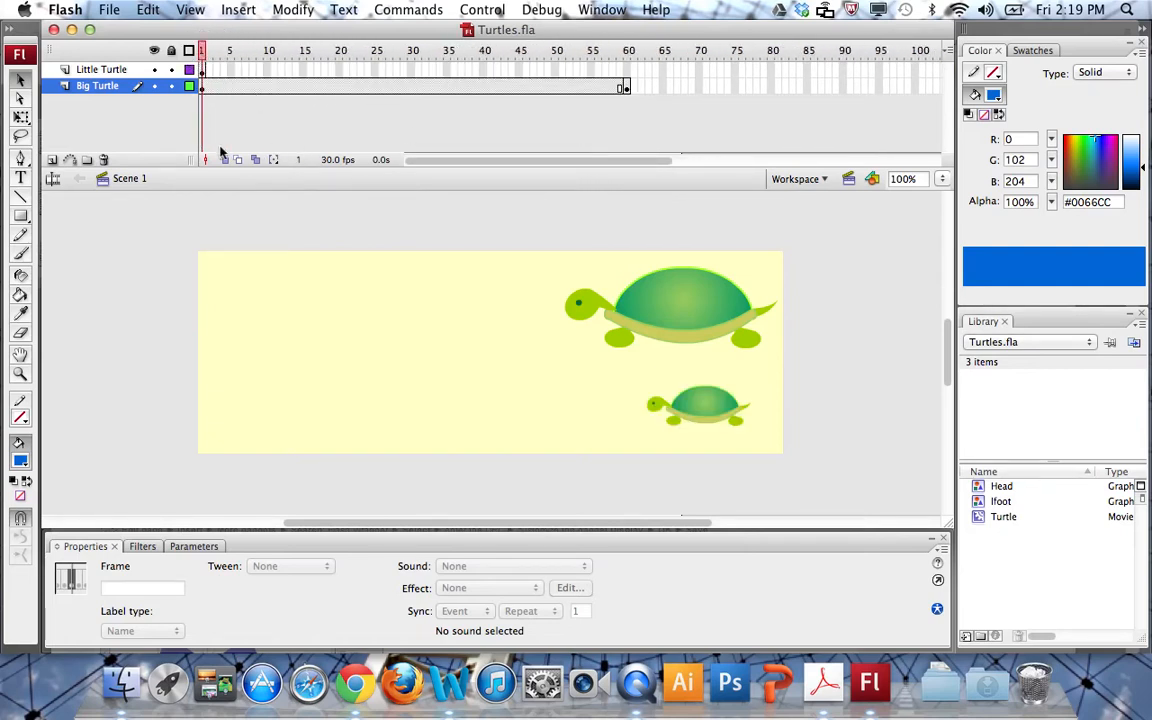
Step: Apply a Motion tween to the Big Turtle layer between its keyframes at frames 1 and 60
click(202, 86)
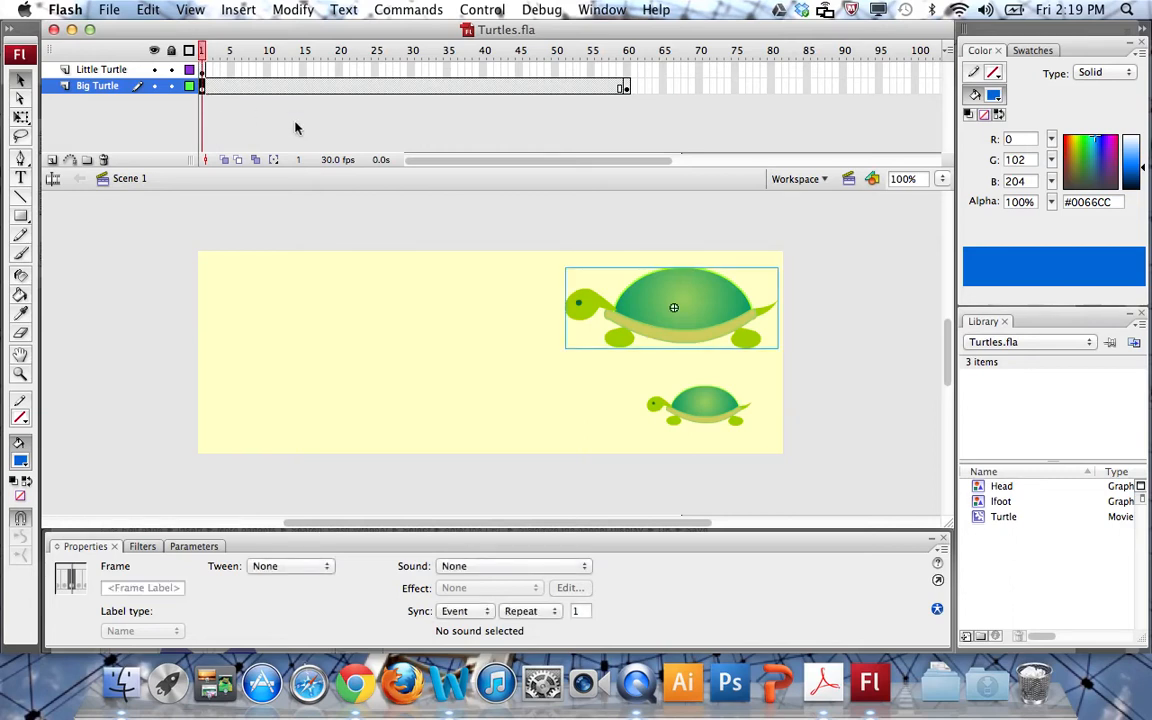
click(624, 87)
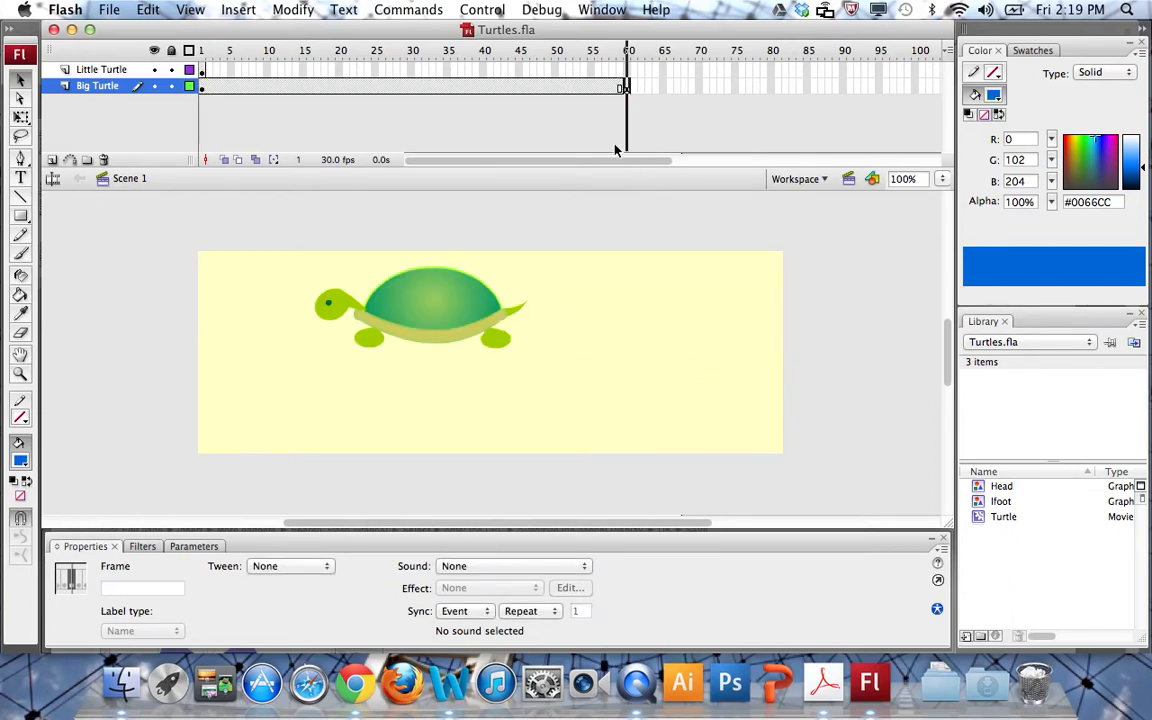
click(453, 88)
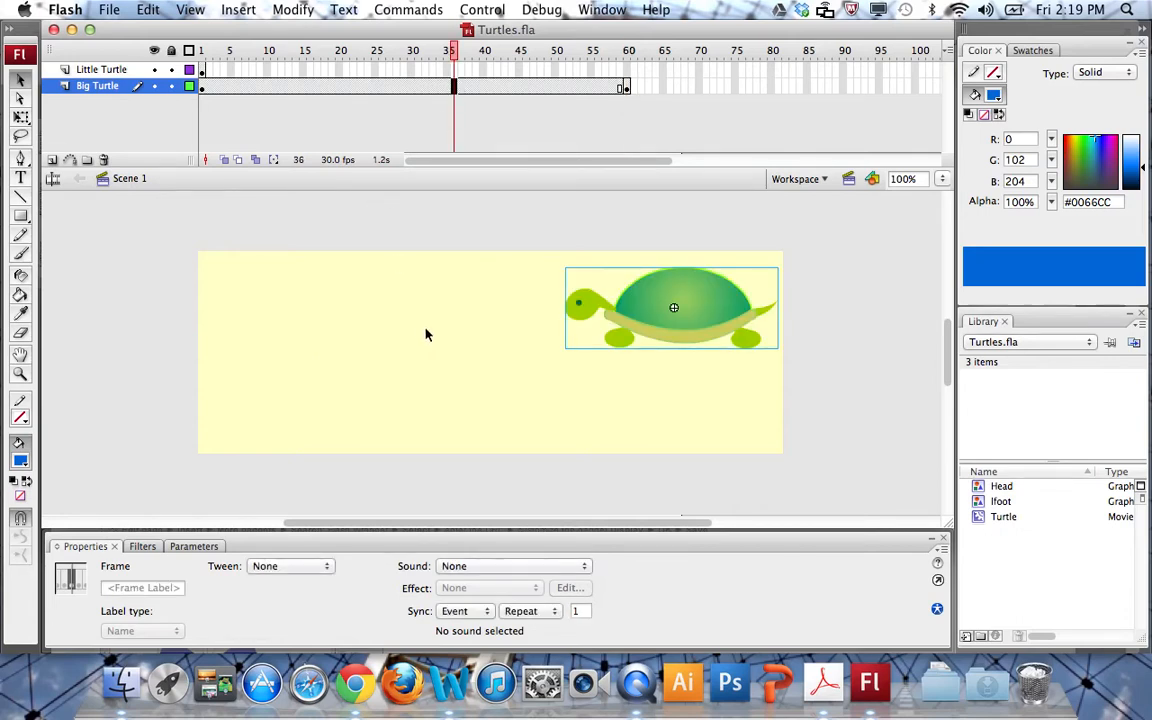
click(389, 88)
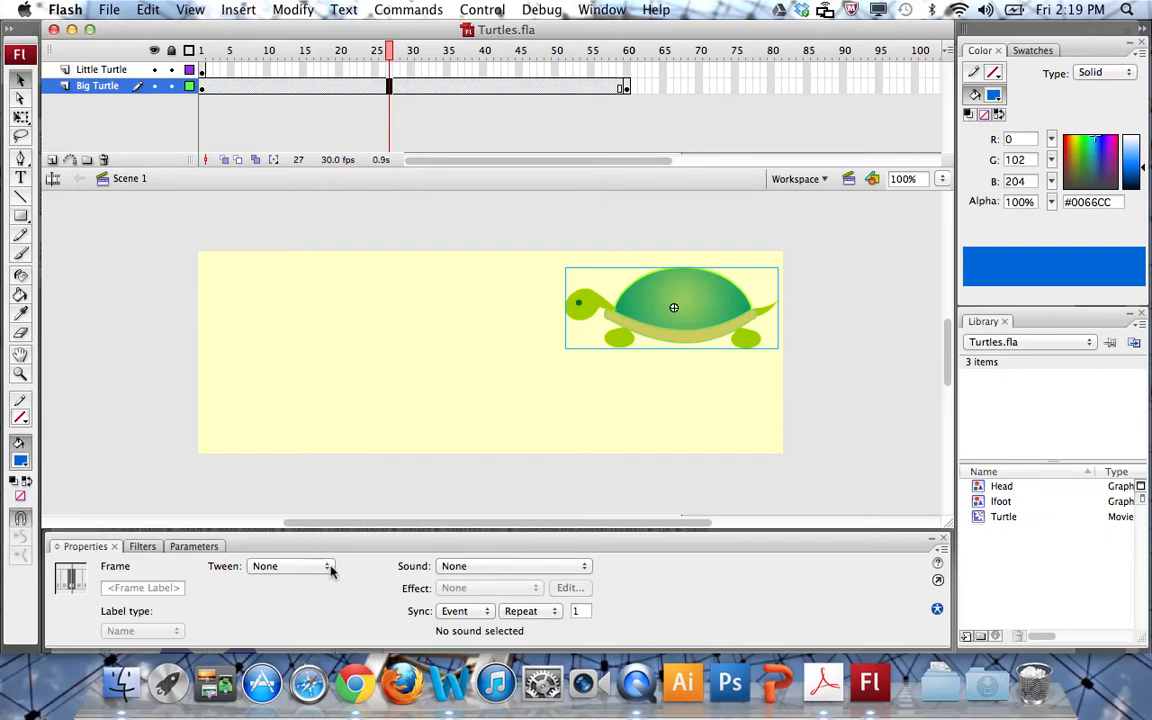
click(328, 566)
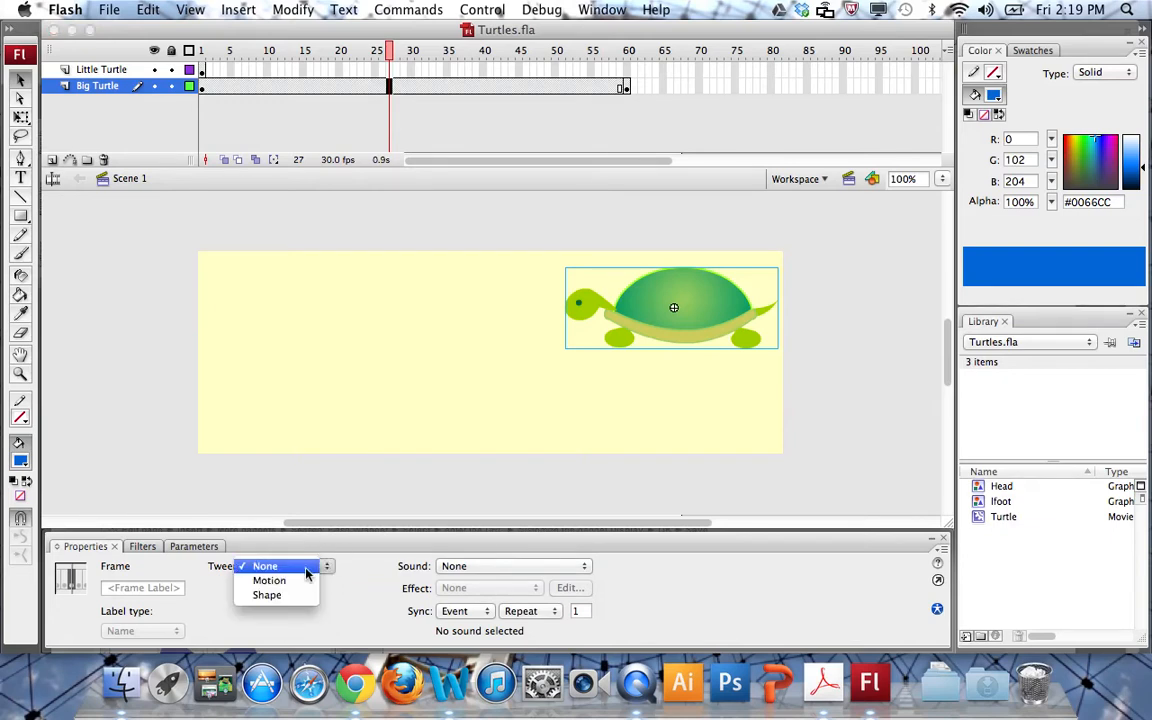
click(300, 586)
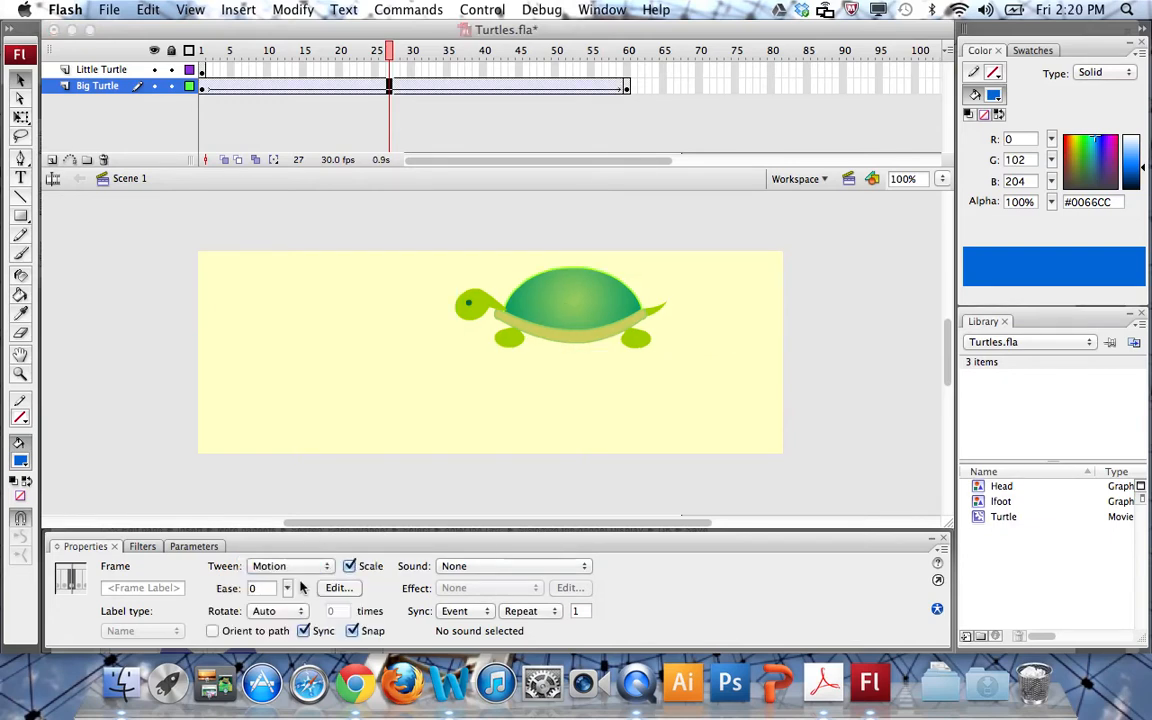
Step: Examine the big turtle's position at the tween's start, end and several in-between frames
drag(384, 48, 216, 48)
click(209, 88)
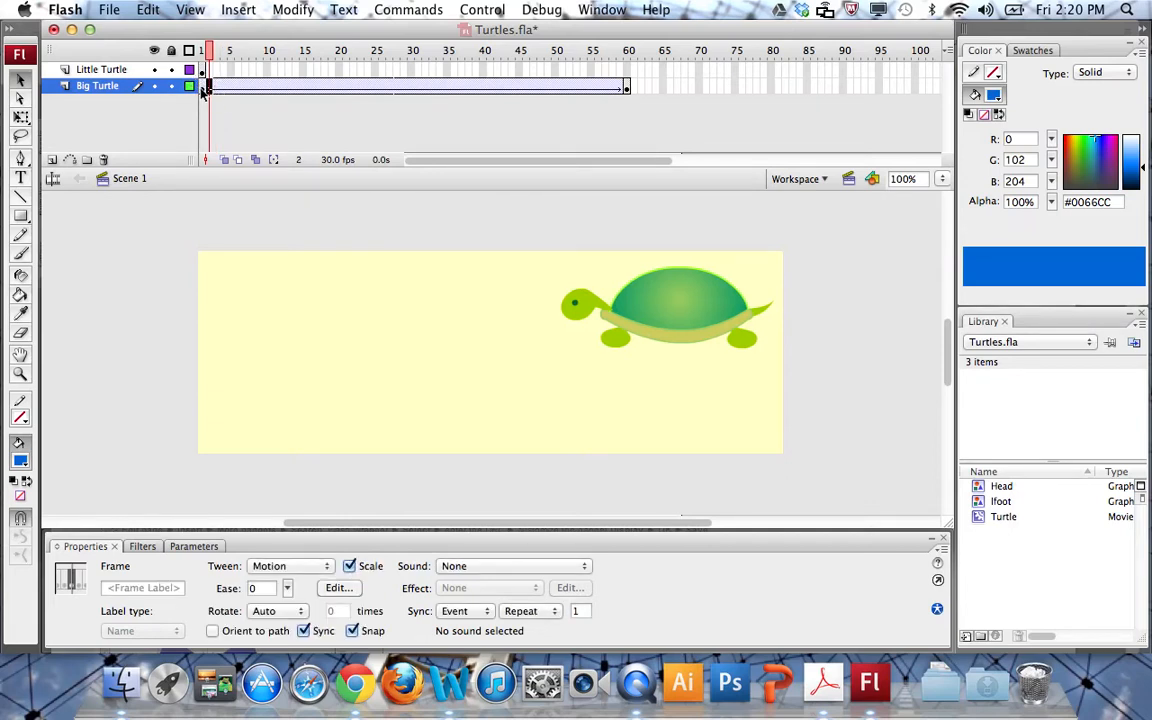
click(204, 88)
click(627, 89)
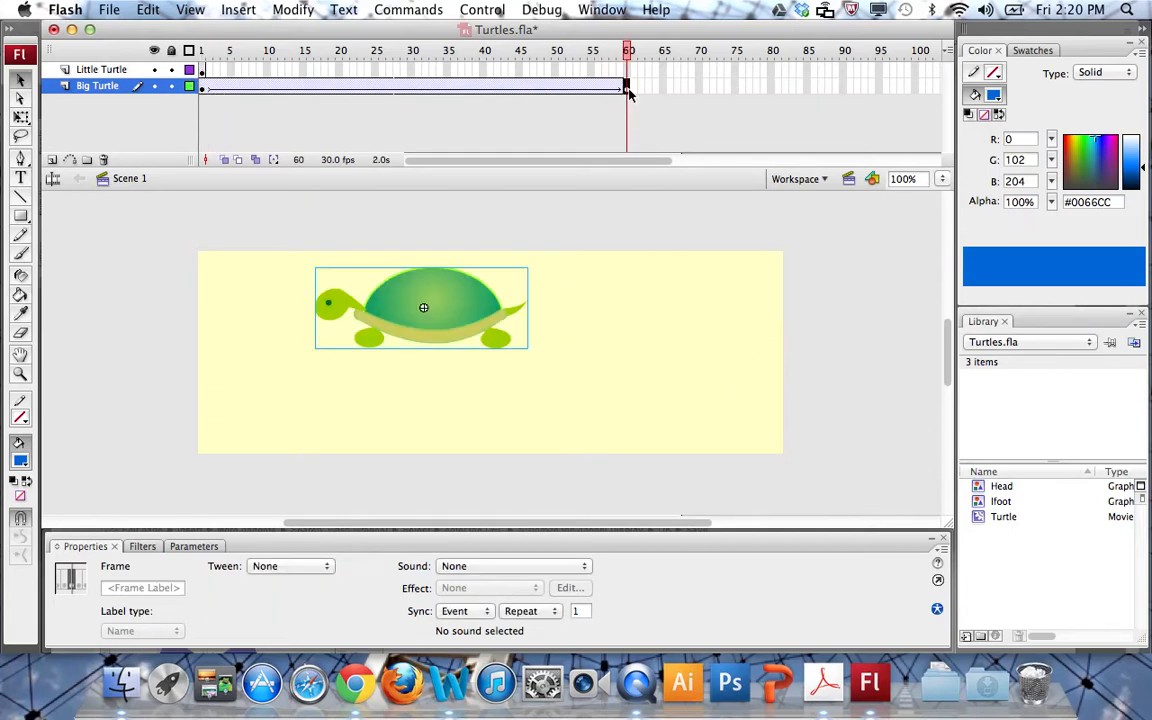
click(540, 89)
click(525, 89)
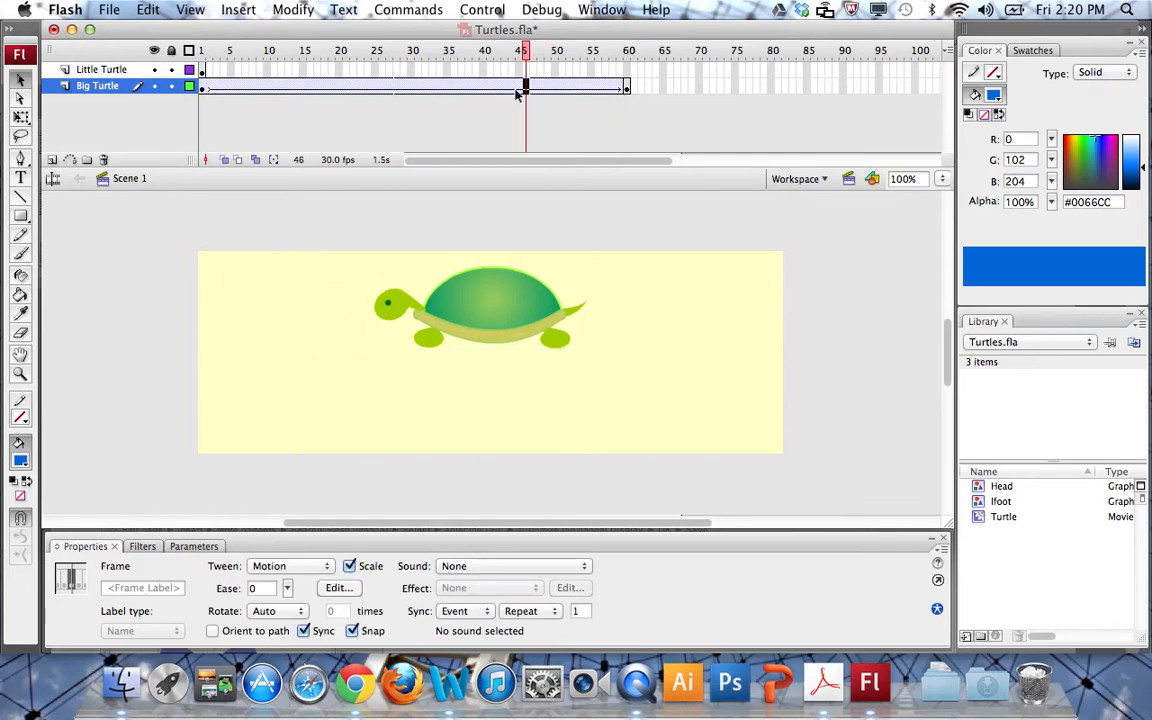
click(511, 89)
click(497, 89)
click(482, 89)
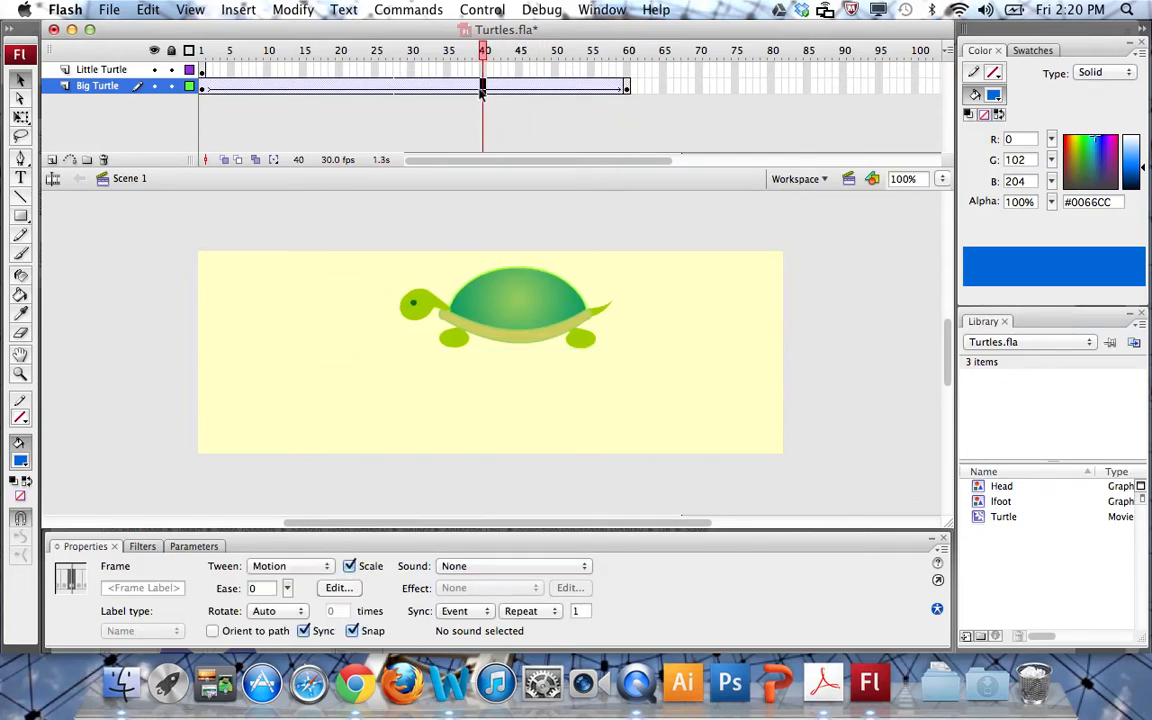
click(468, 89)
click(447, 88)
click(417, 88)
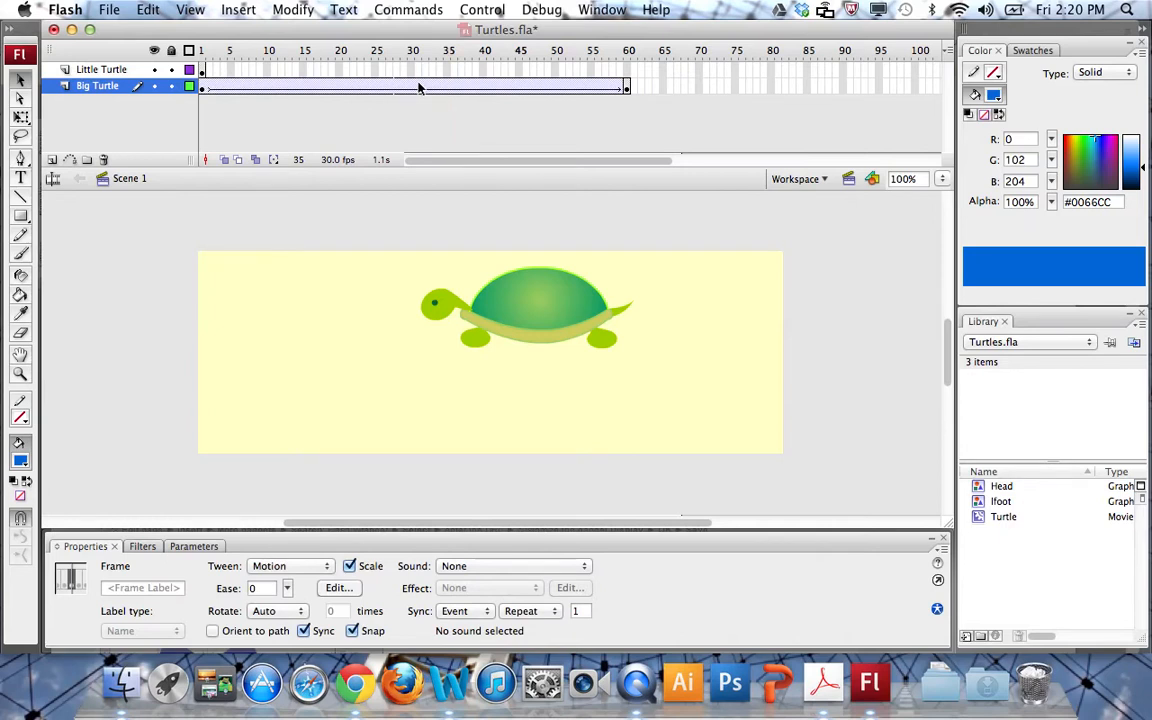
Step: Return the playhead to frame 1, test the movie to preview the big turtle's motion, and close the preview
drag(385, 50, 193, 51)
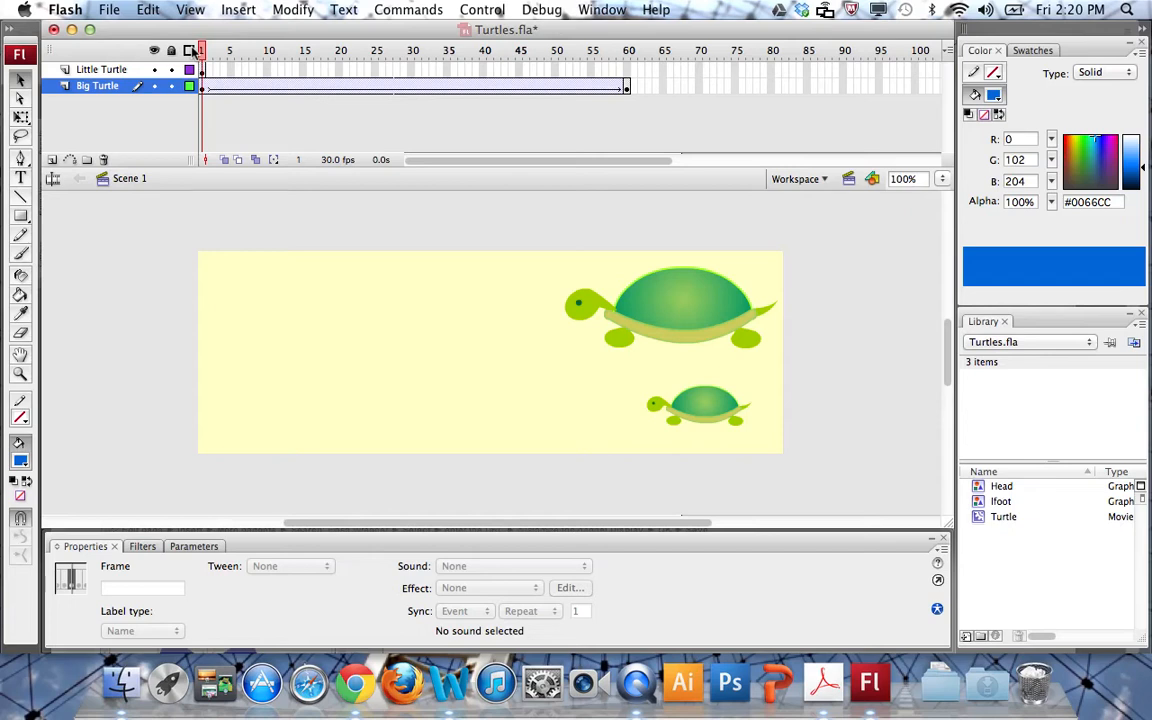
key(super+Return)
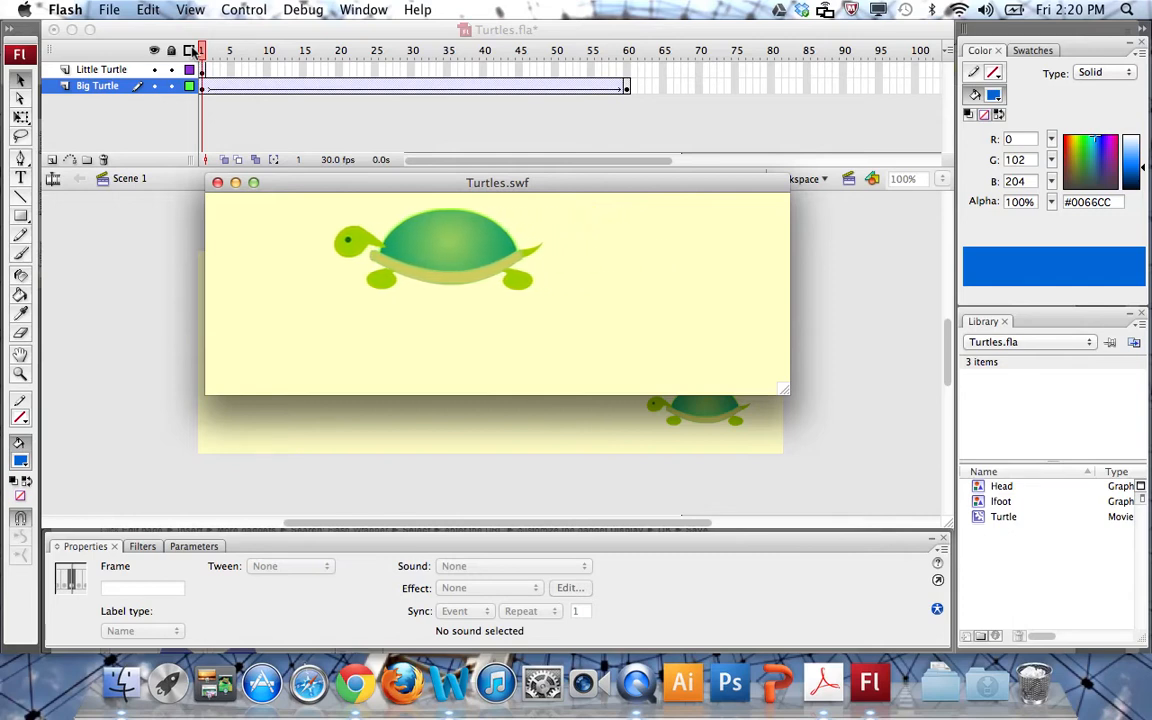
click(217, 182)
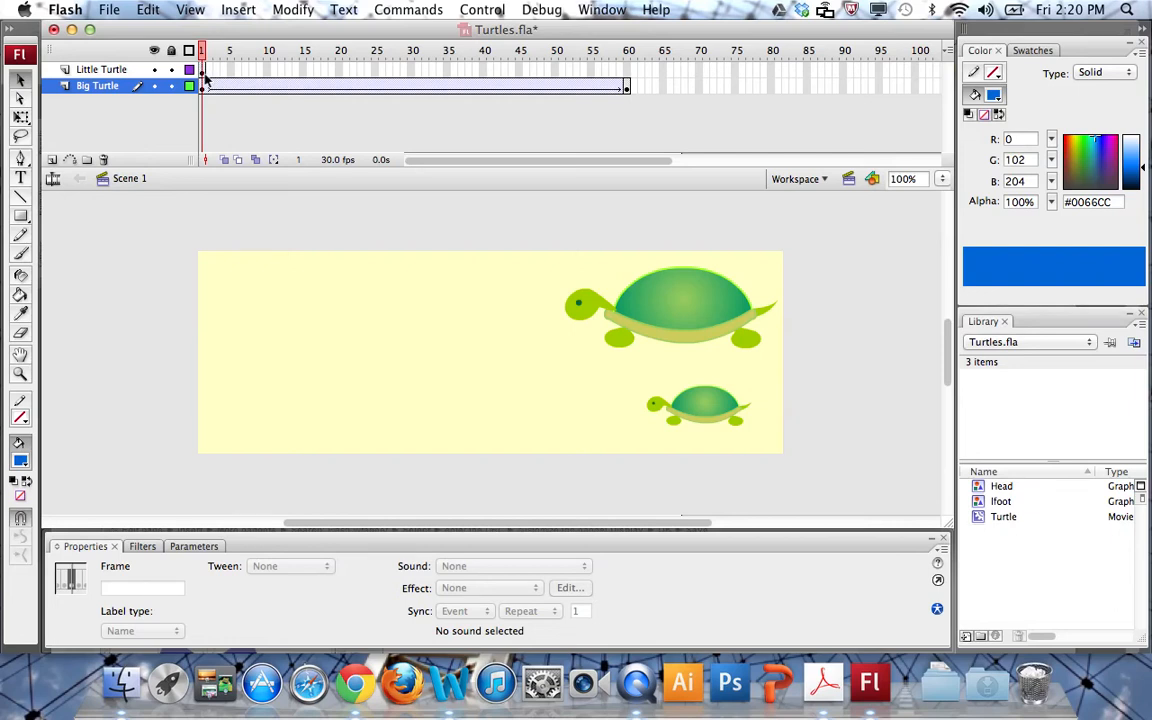
Step: Insert a keyframe at frame 60 on the Little Turtle layer
click(202, 72)
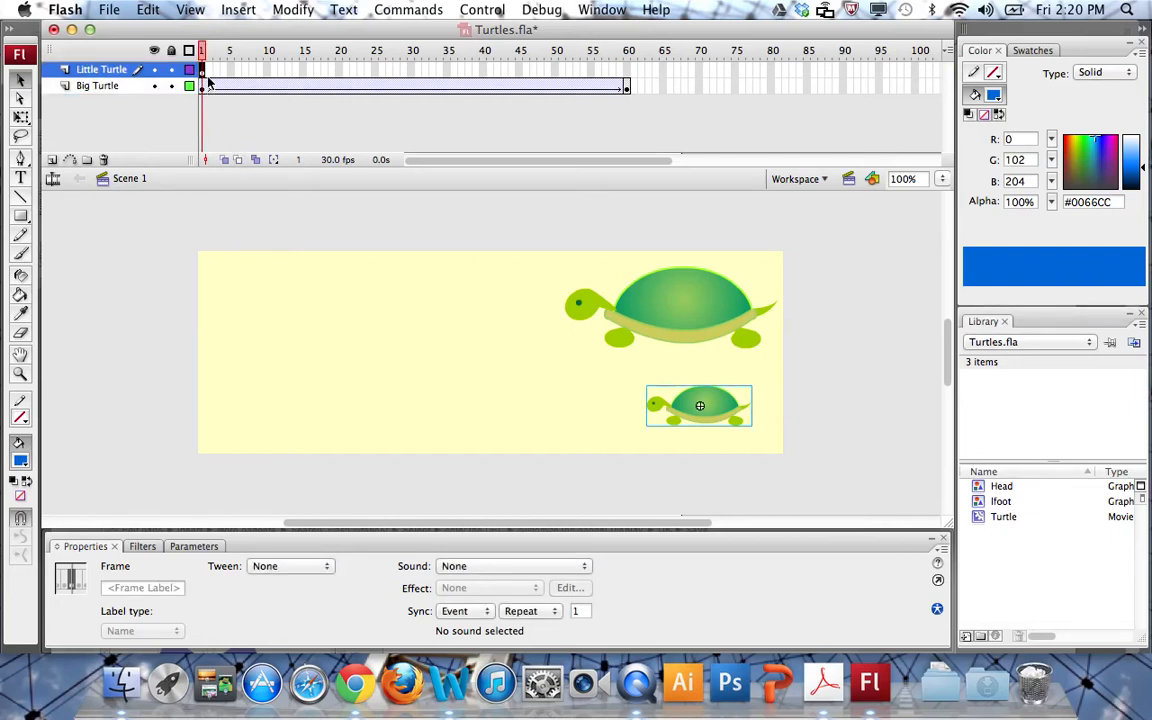
click(208, 70)
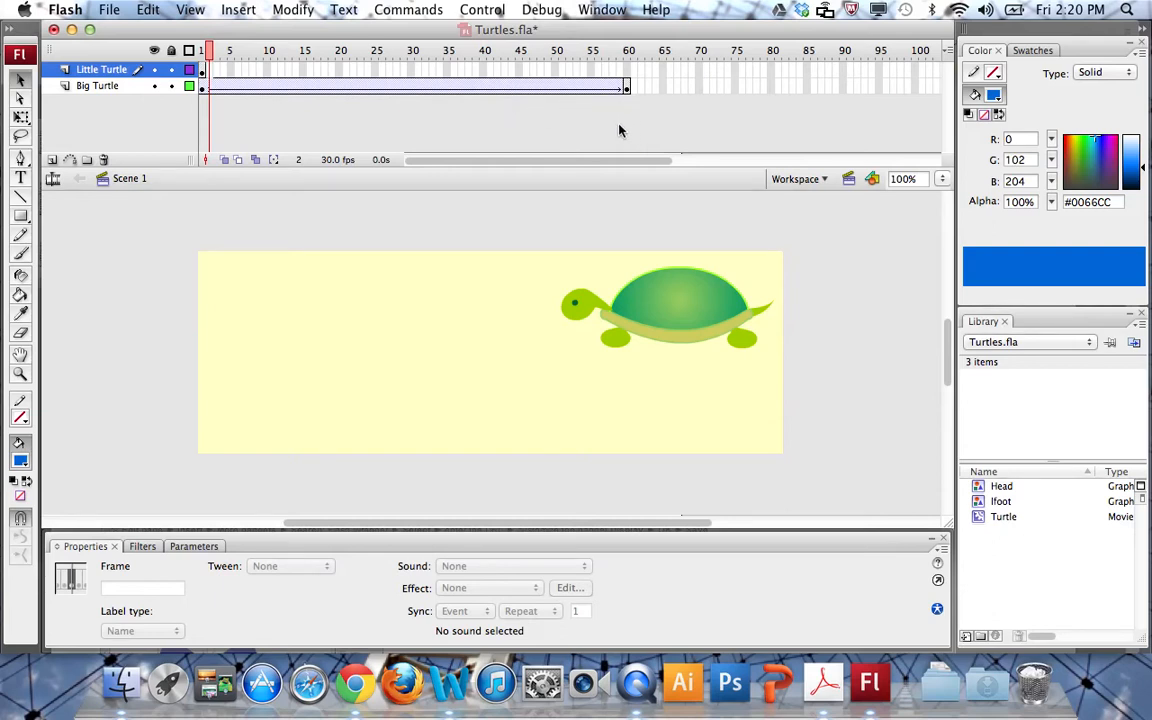
click(628, 72)
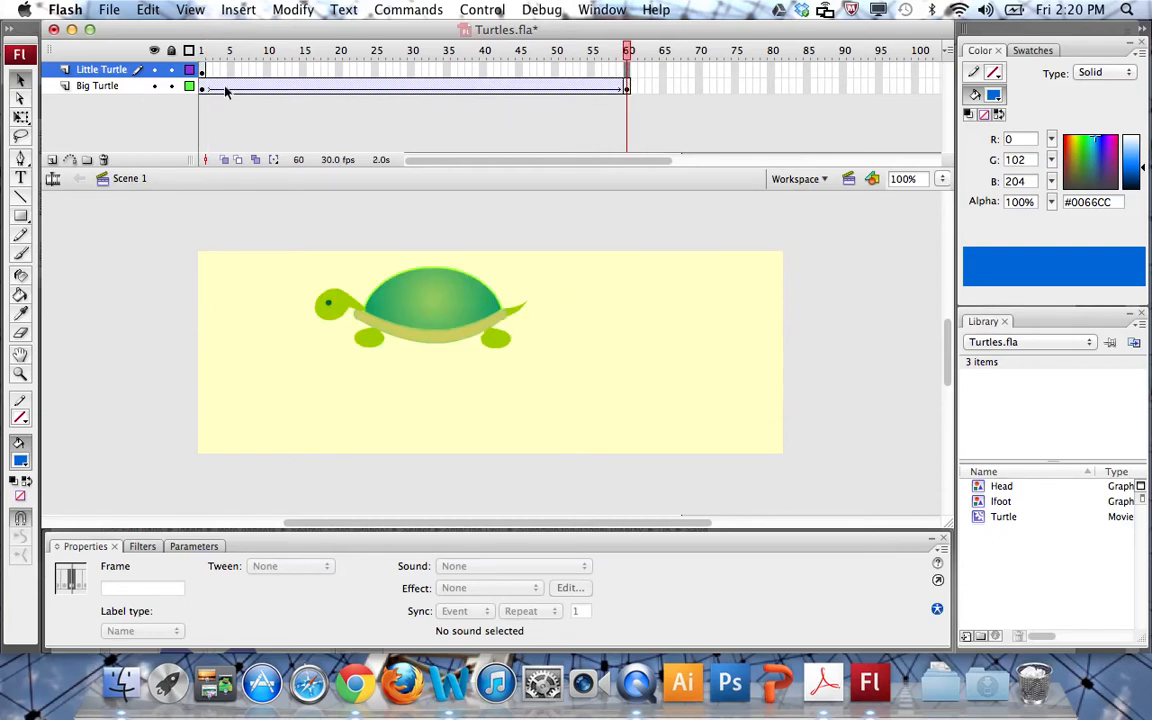
right_click(628, 76)
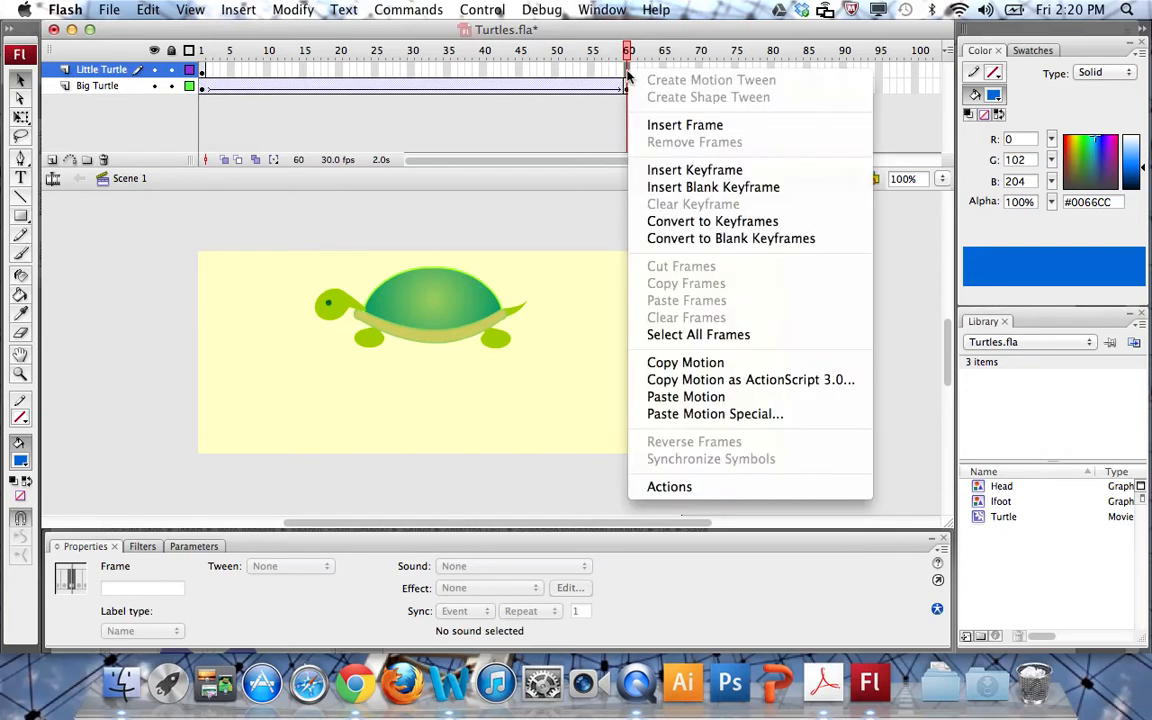
click(667, 175)
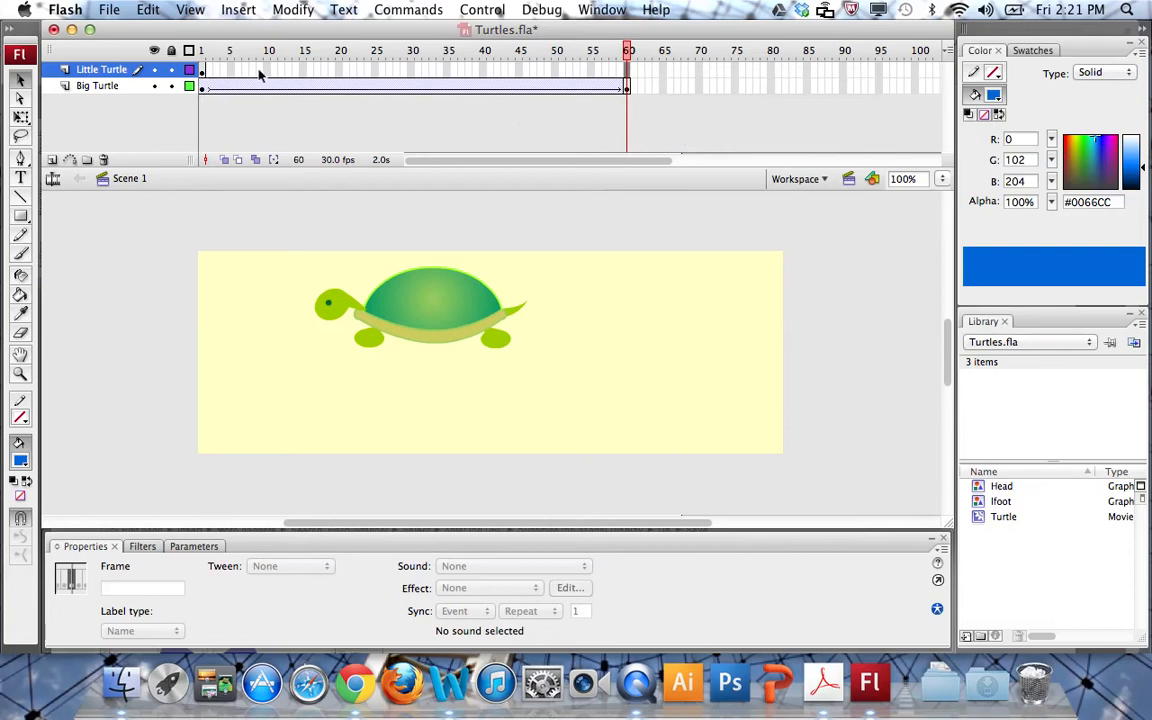
click(203, 71)
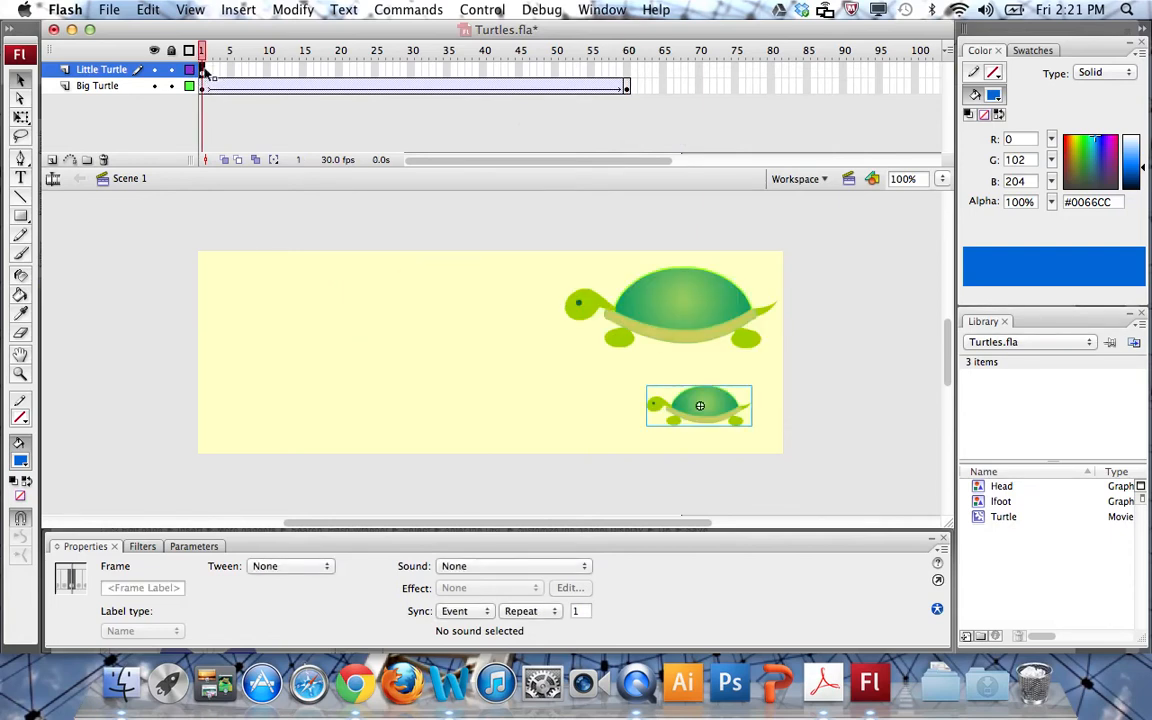
click(627, 71)
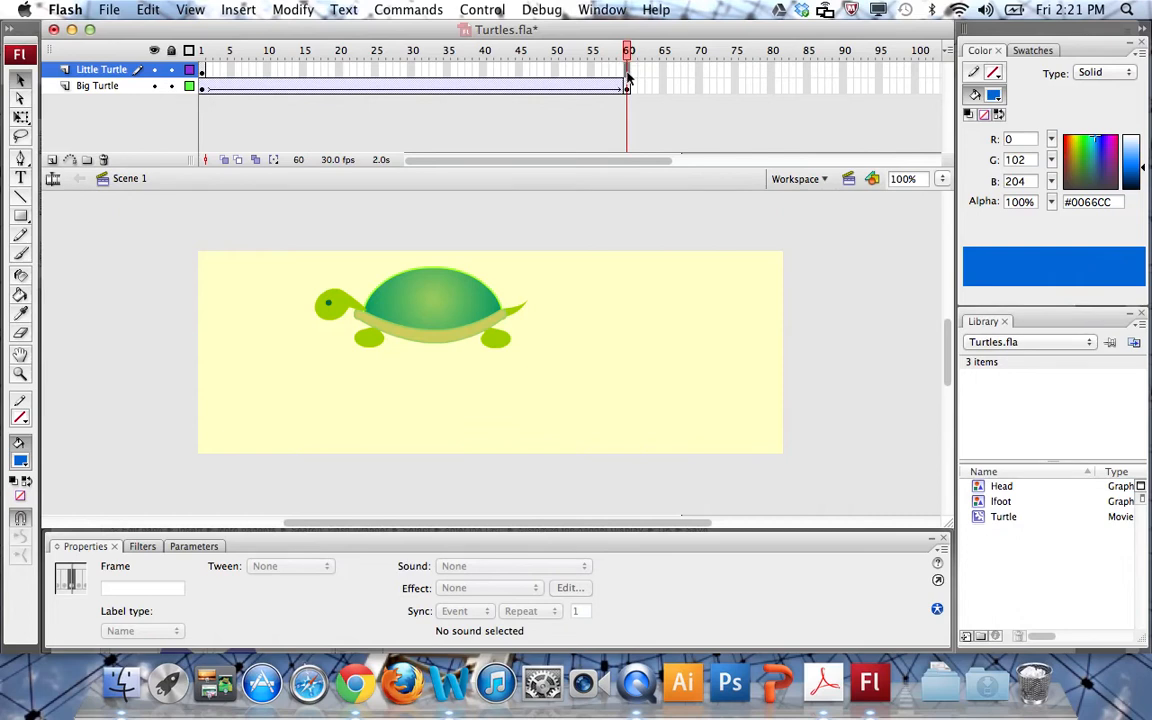
right_click(628, 77)
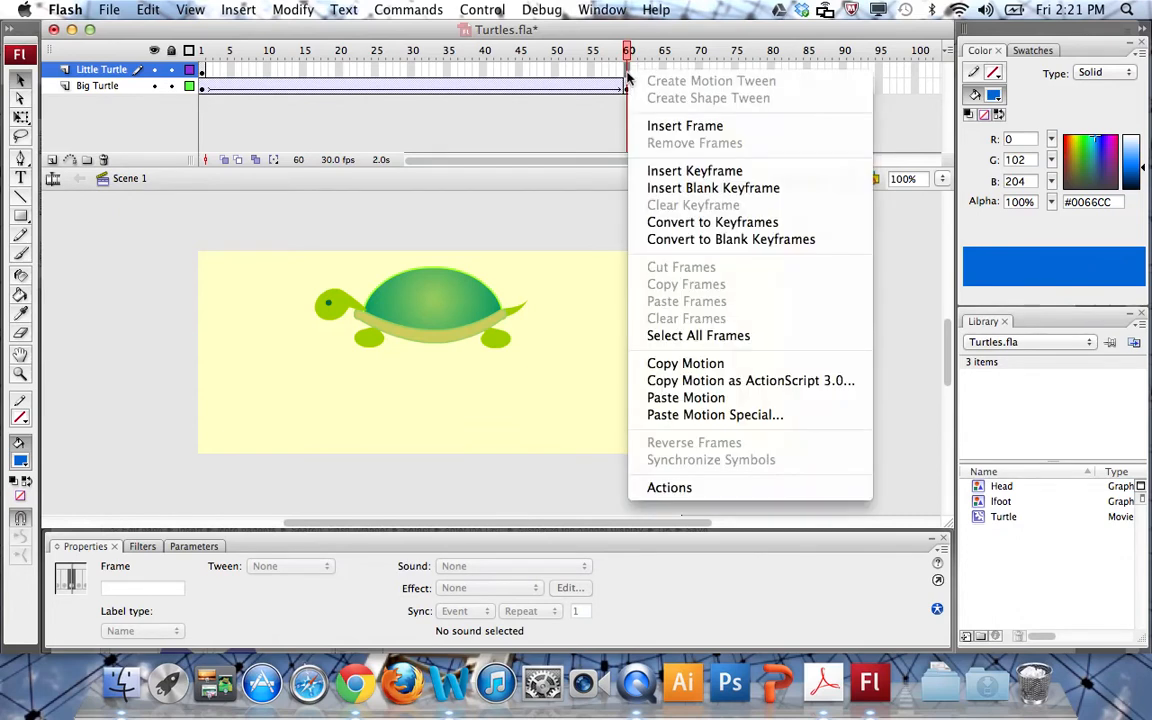
click(668, 172)
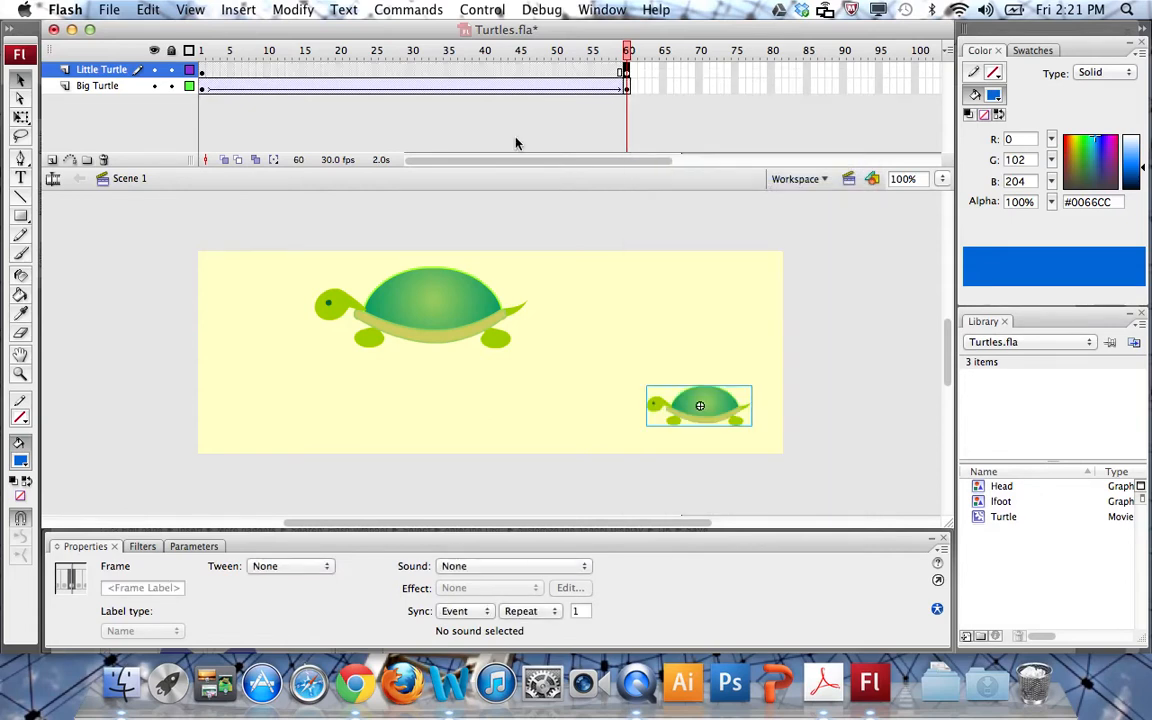
Step: Move the little turtle at frame 60 across the stage to about X 159, Y 162, below the big turtle
click(201, 70)
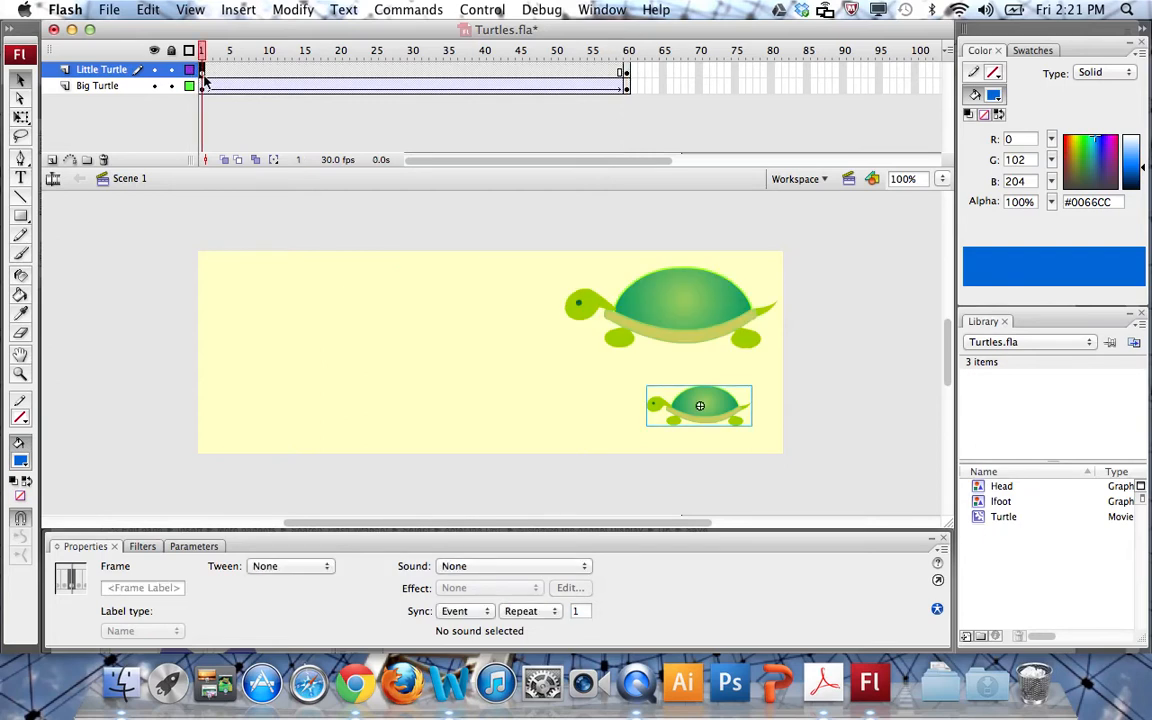
click(627, 72)
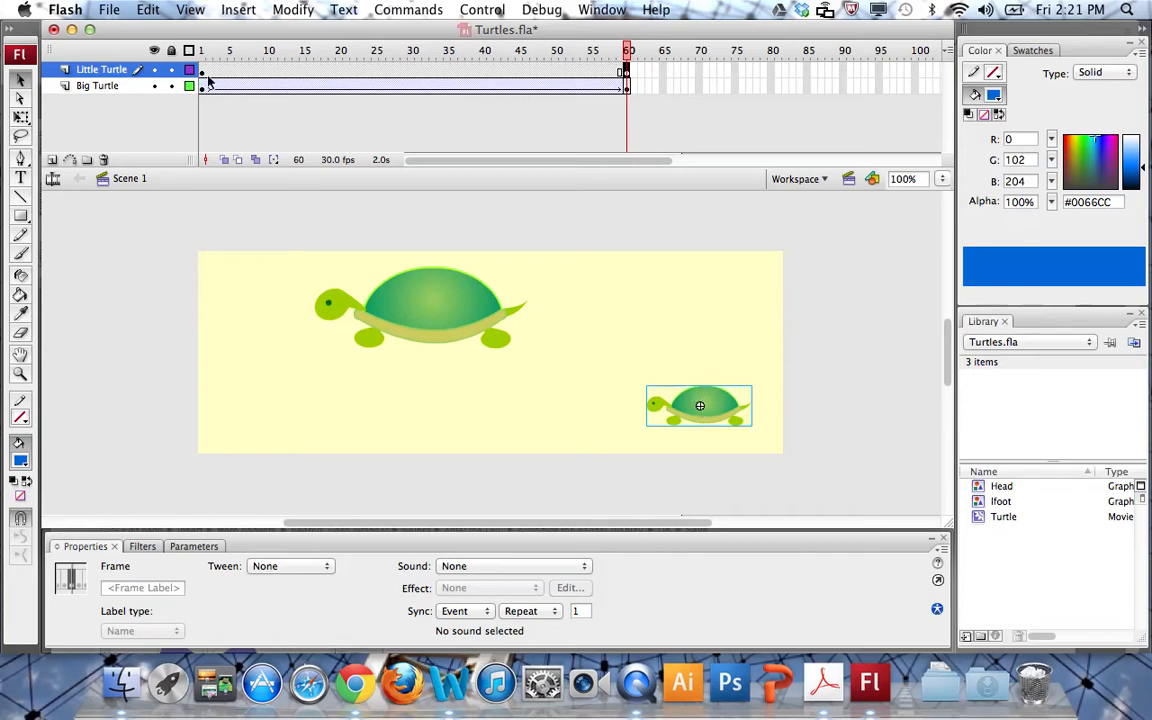
drag(730, 406, 372, 404)
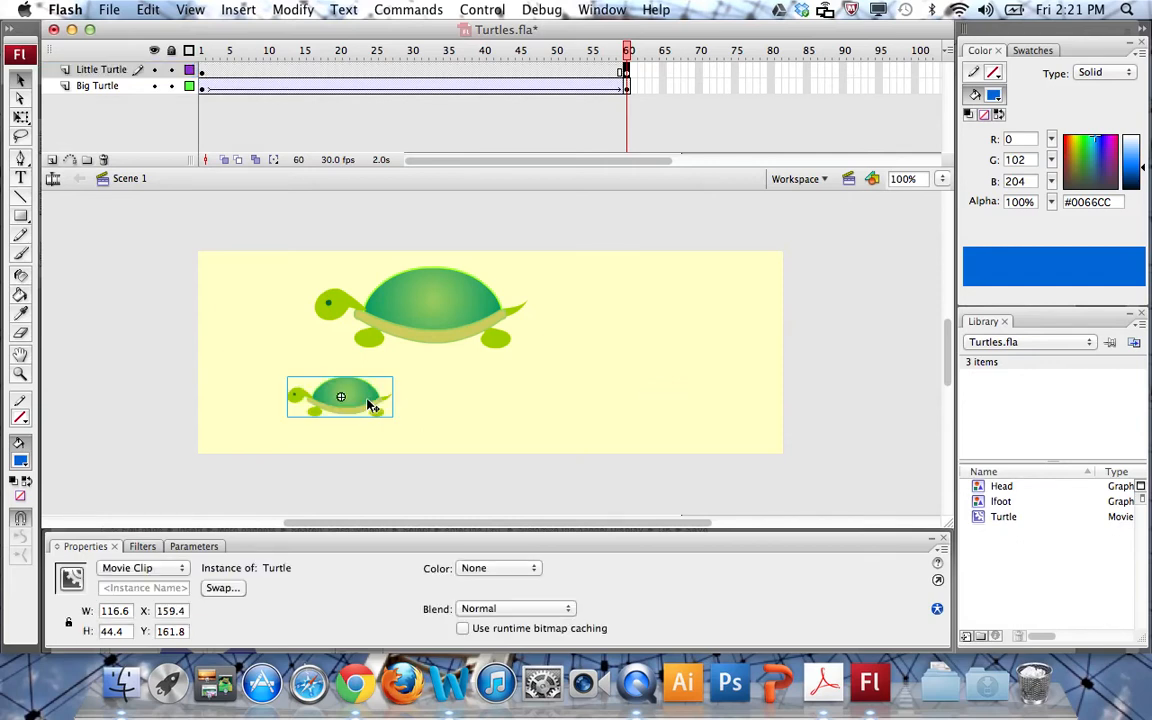
Step: Apply a Motion tween to the Little Turtle layer between its keyframes at frames 1 and 60
drag(627, 52, 453, 44)
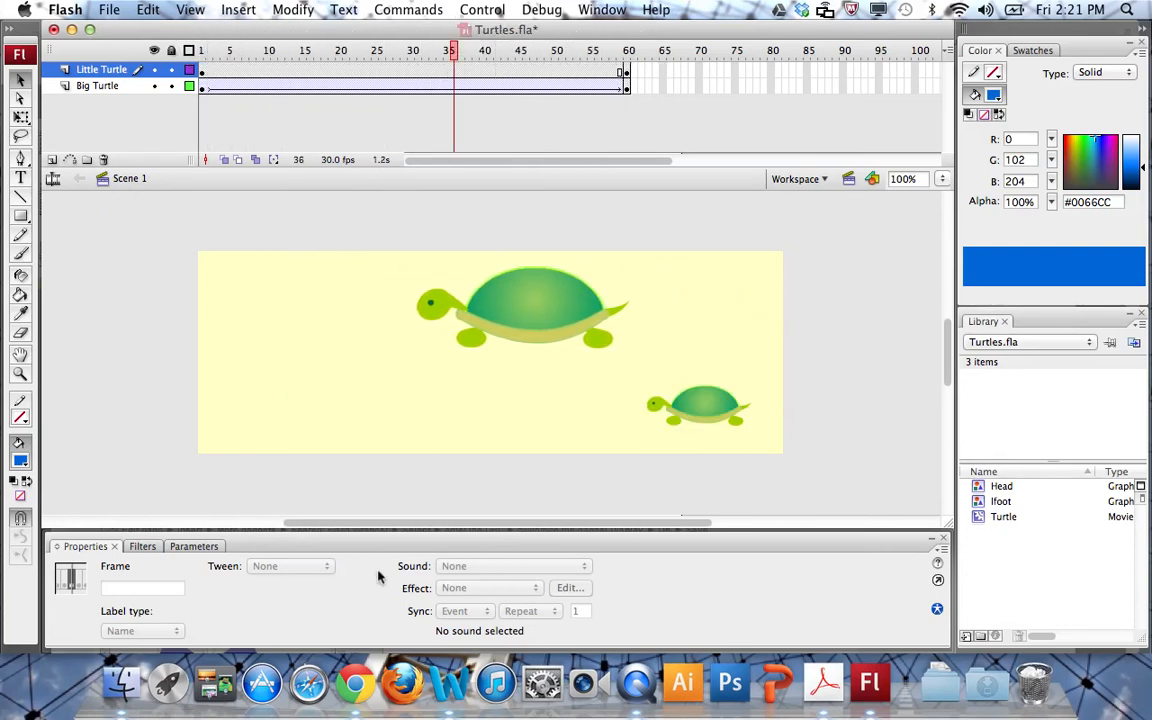
click(421, 72)
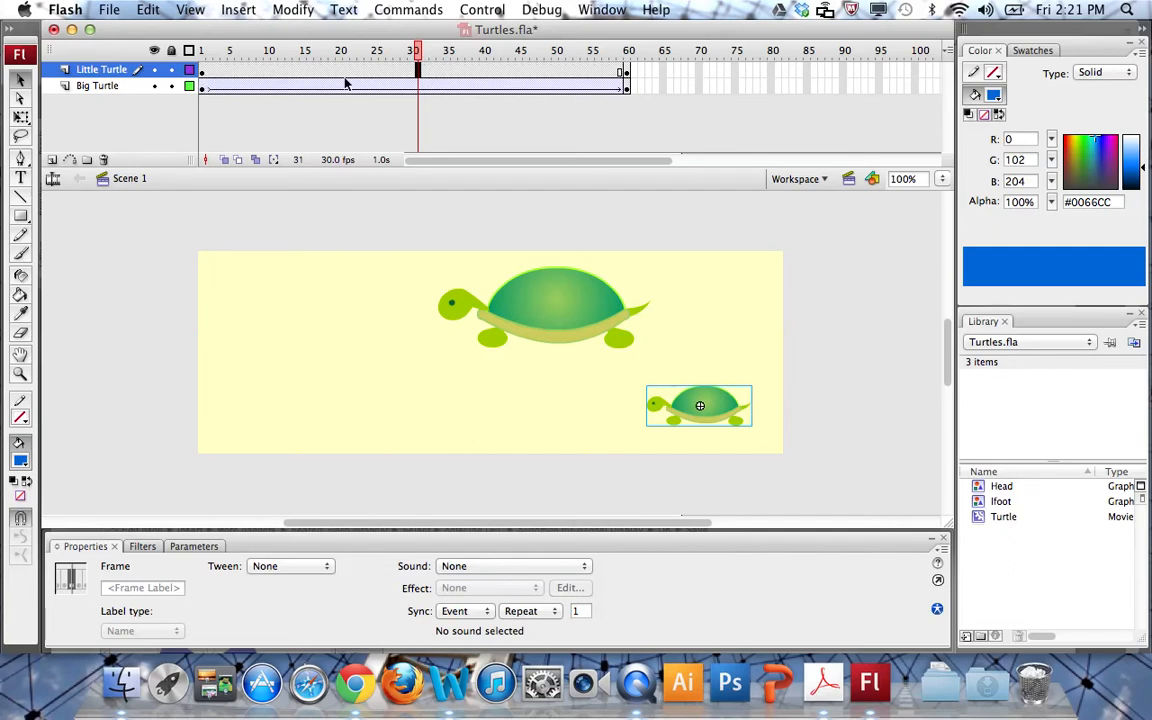
right_click(420, 76)
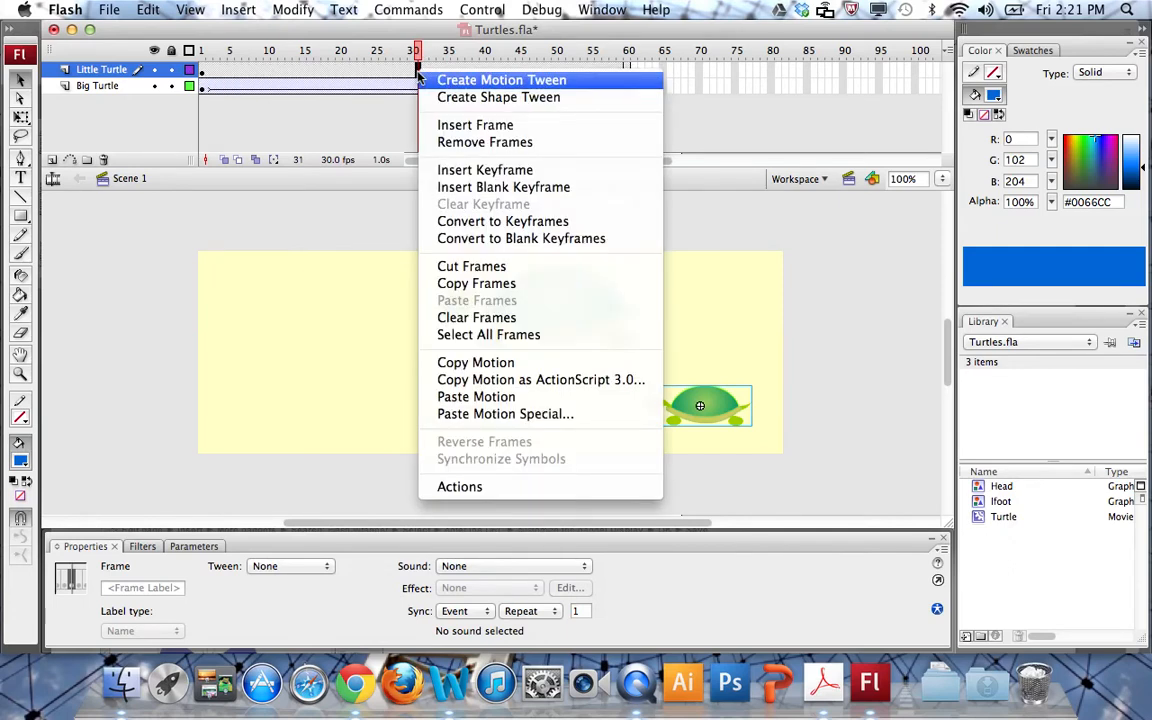
click(446, 82)
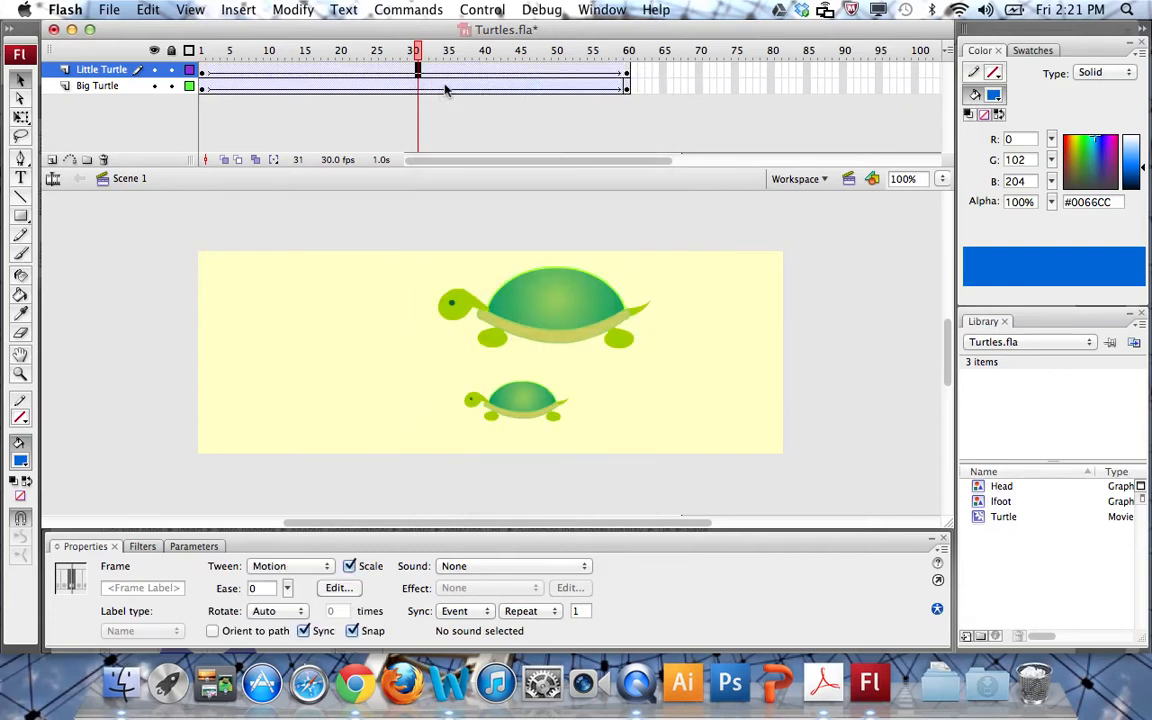
Step: Scrub through the tweened frames, test the movie to preview both turtles' motion, and close the preview
drag(418, 46, 268, 55)
drag(348, 60, 243, 42)
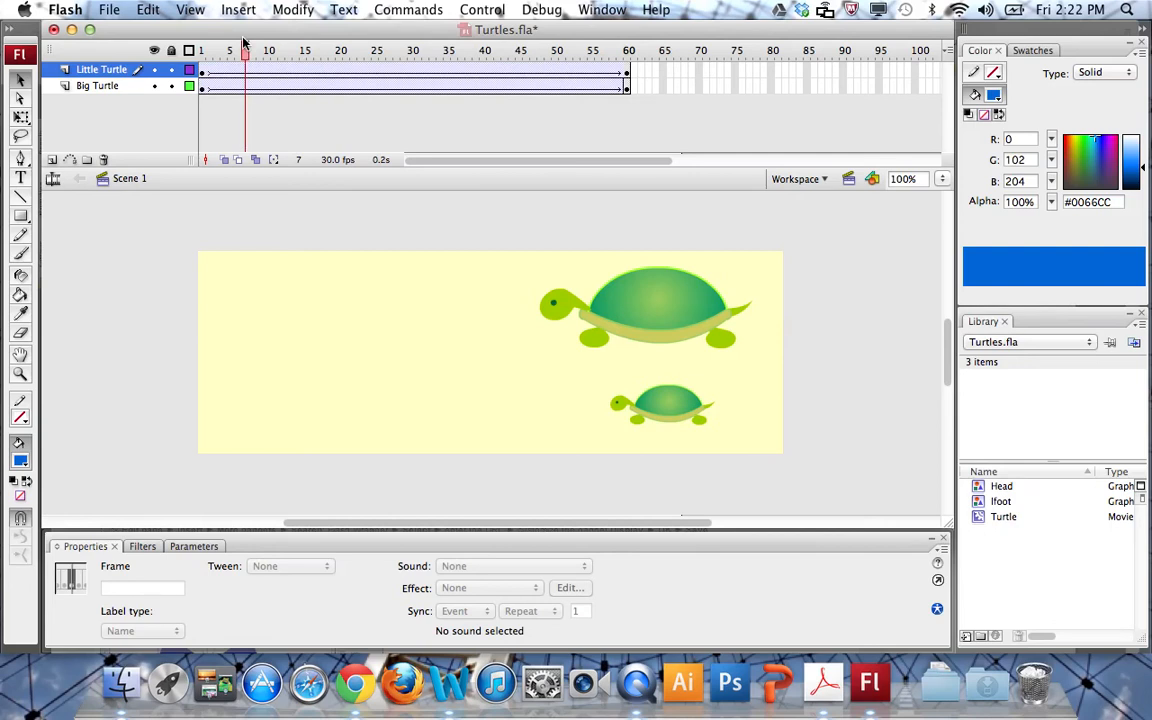
key(super+Return)
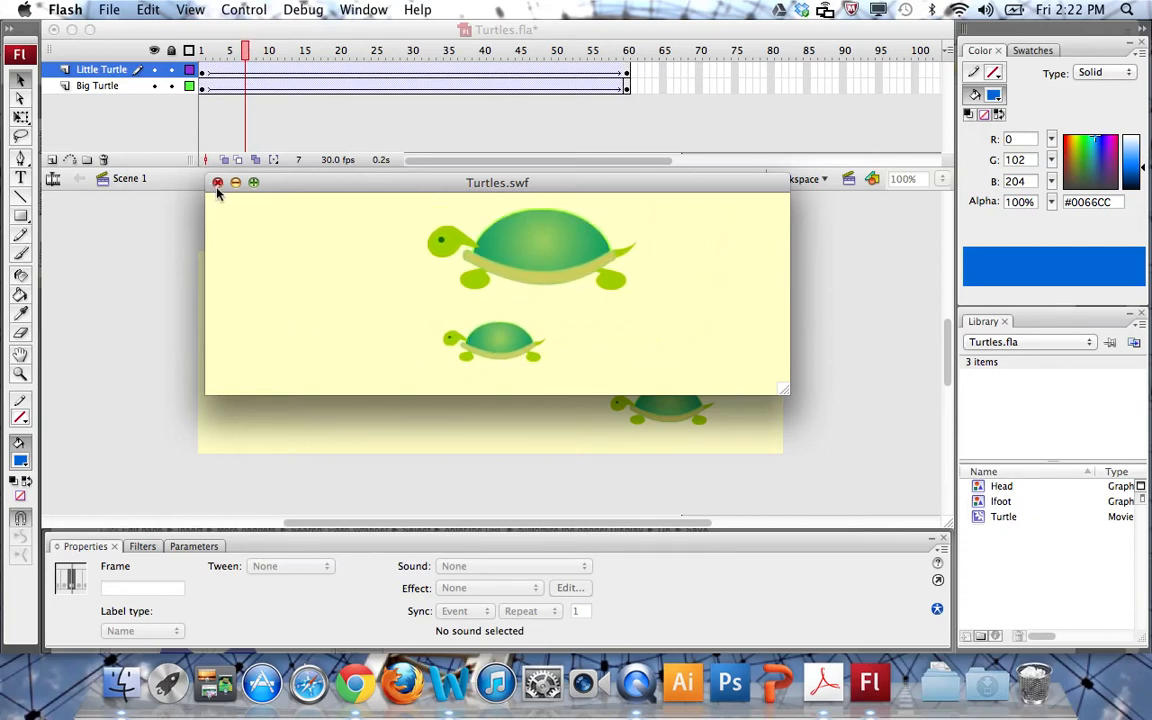
click(217, 184)
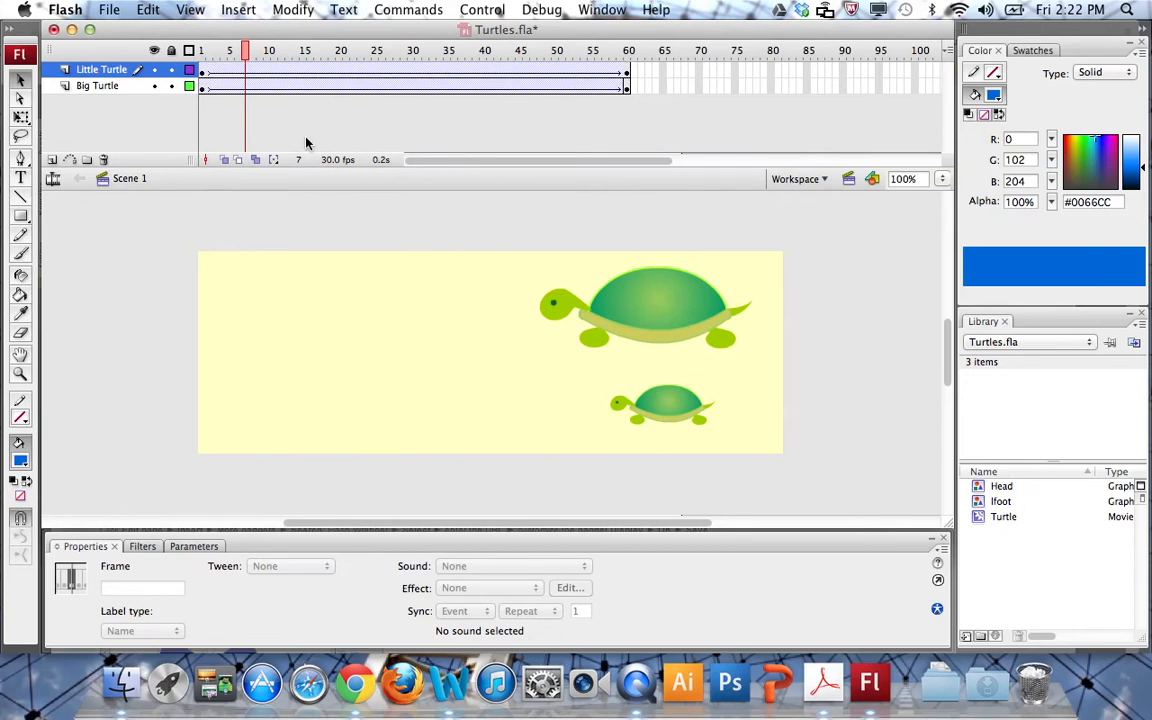
Step: Move the little turtle at frame 60 beyond the stage's left edge to about X -68, and preview the movie
click(627, 74)
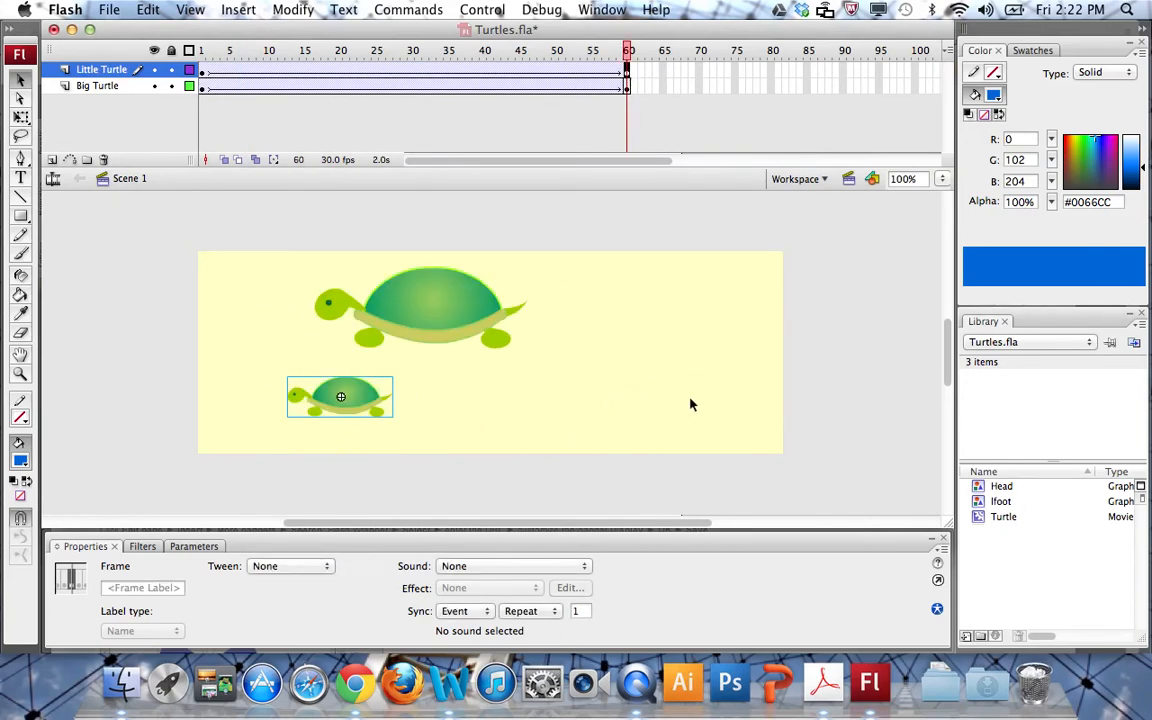
click(202, 87)
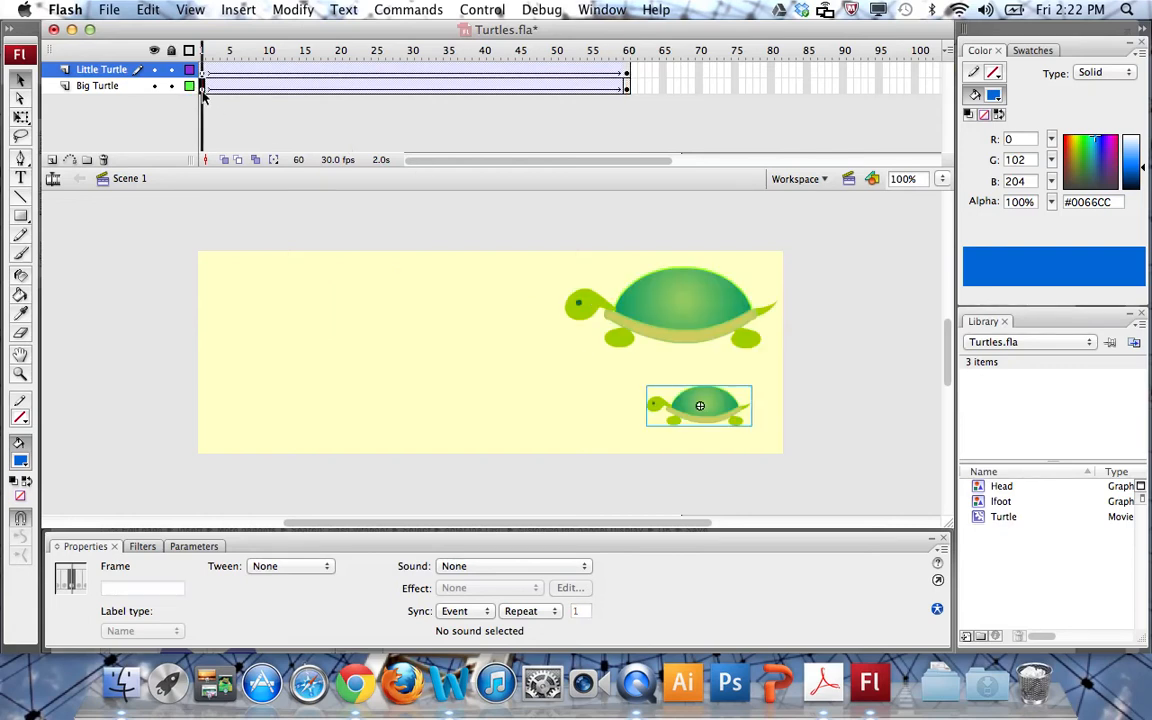
click(627, 88)
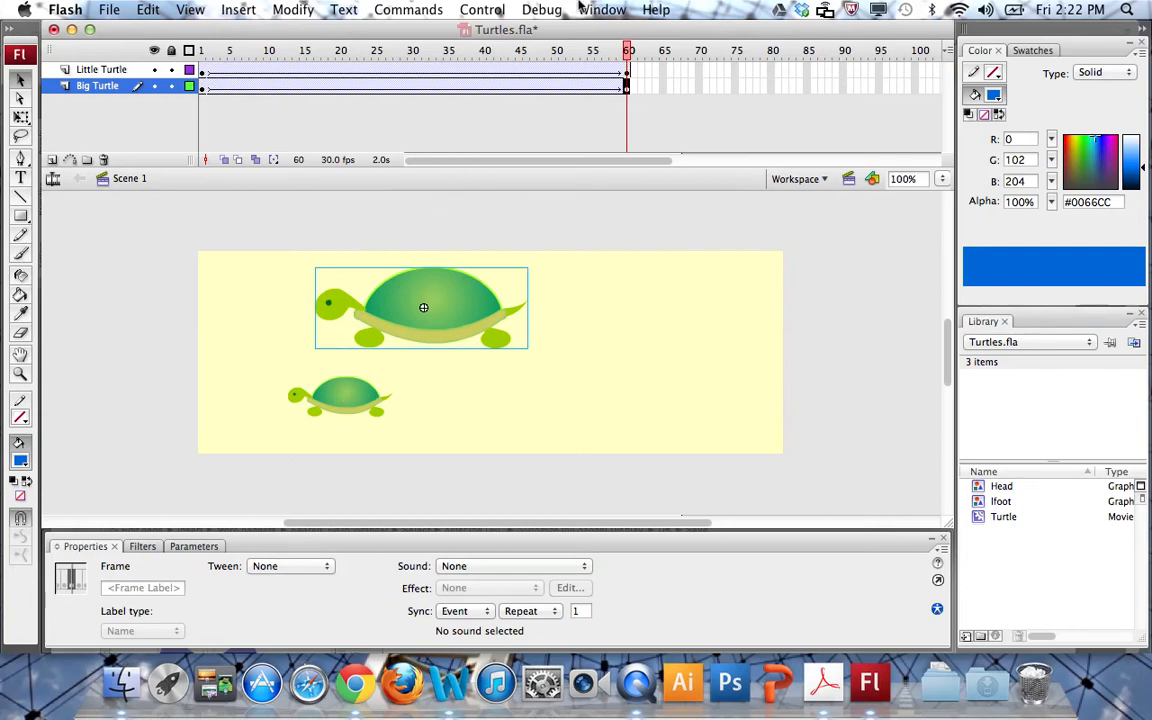
click(627, 71)
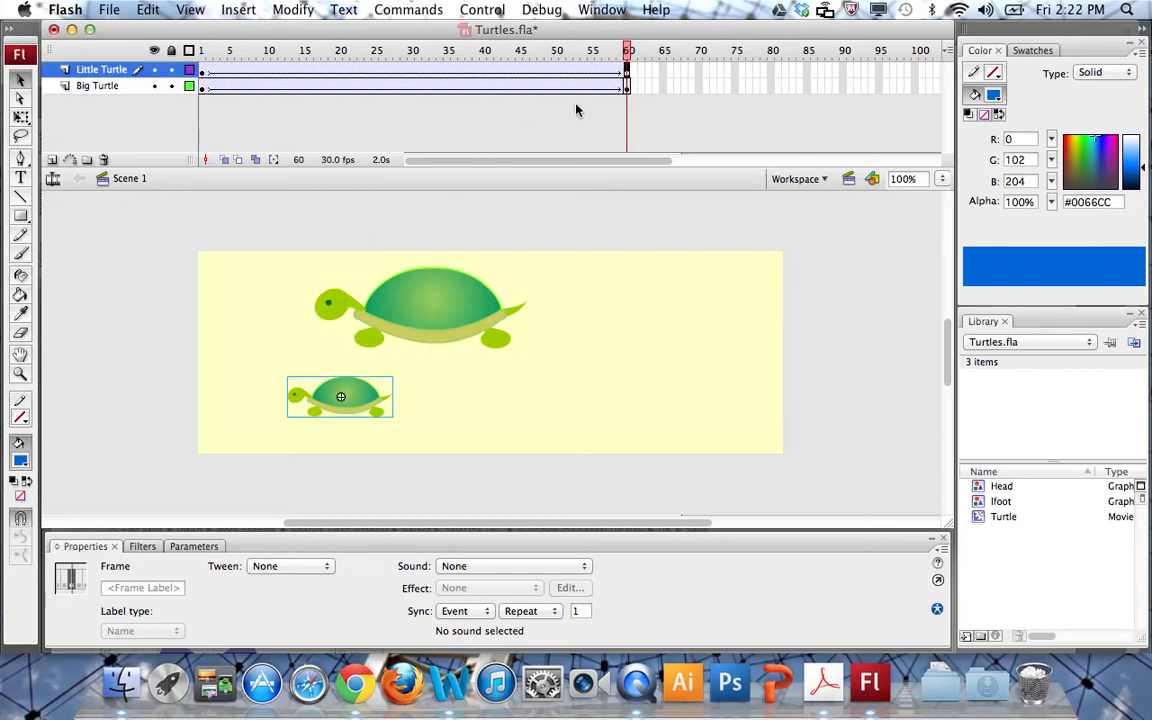
drag(365, 392, 160, 398)
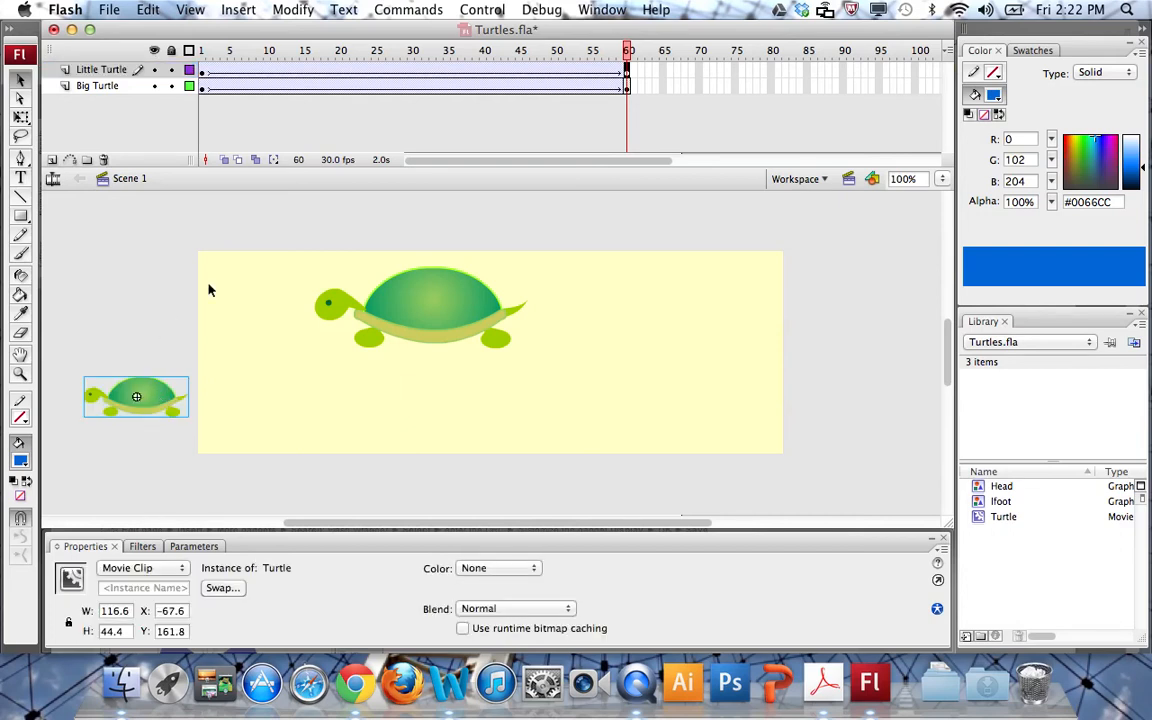
key(super+Return)
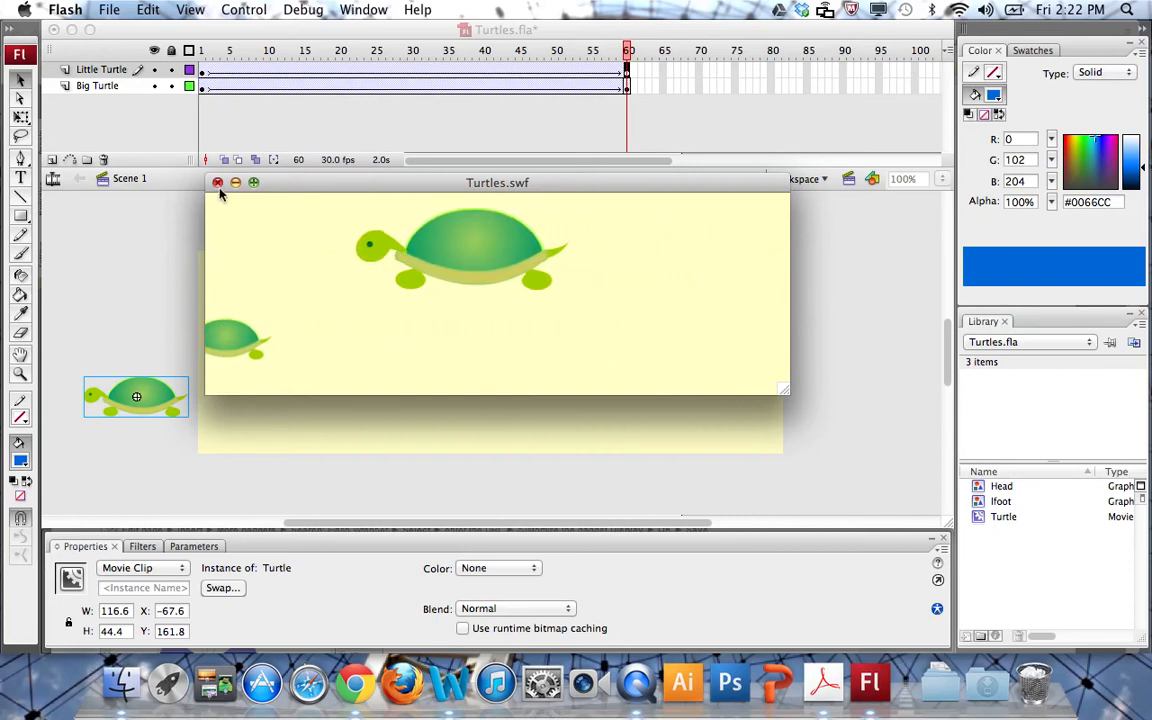
key(super+w)
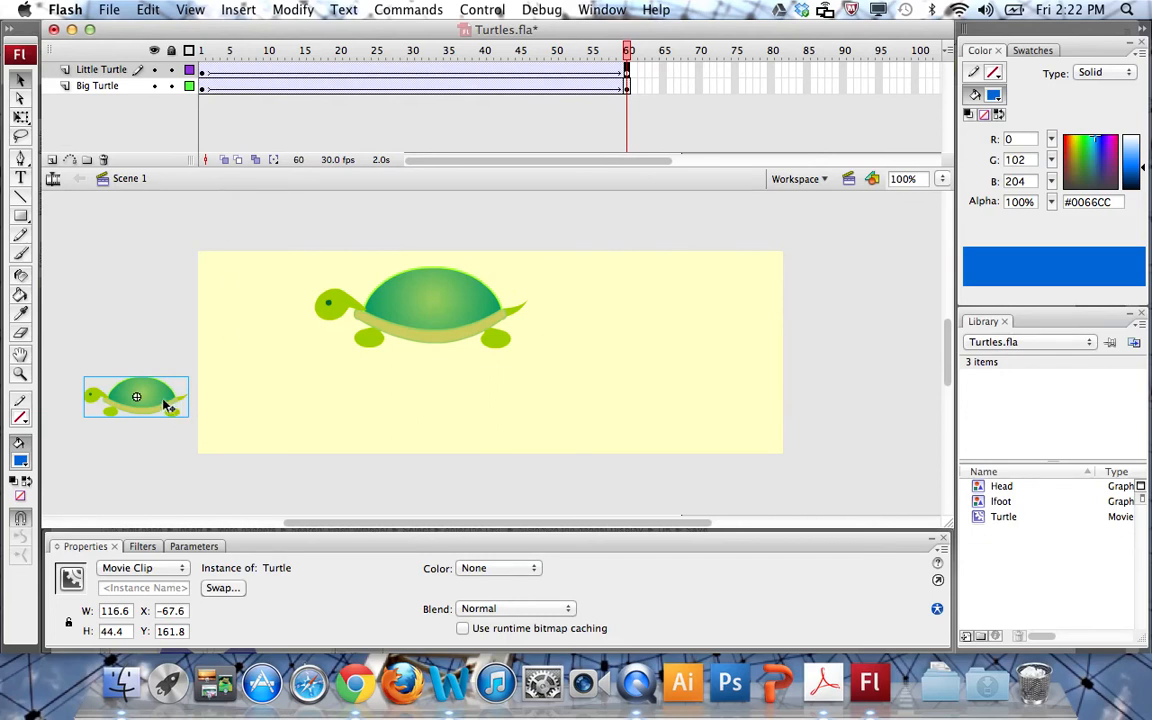
Step: Raise the off-stage little turtle at frame 60 to about Y 50, and preview its diagonal motion in a movie test
drag(167, 404, 167, 303)
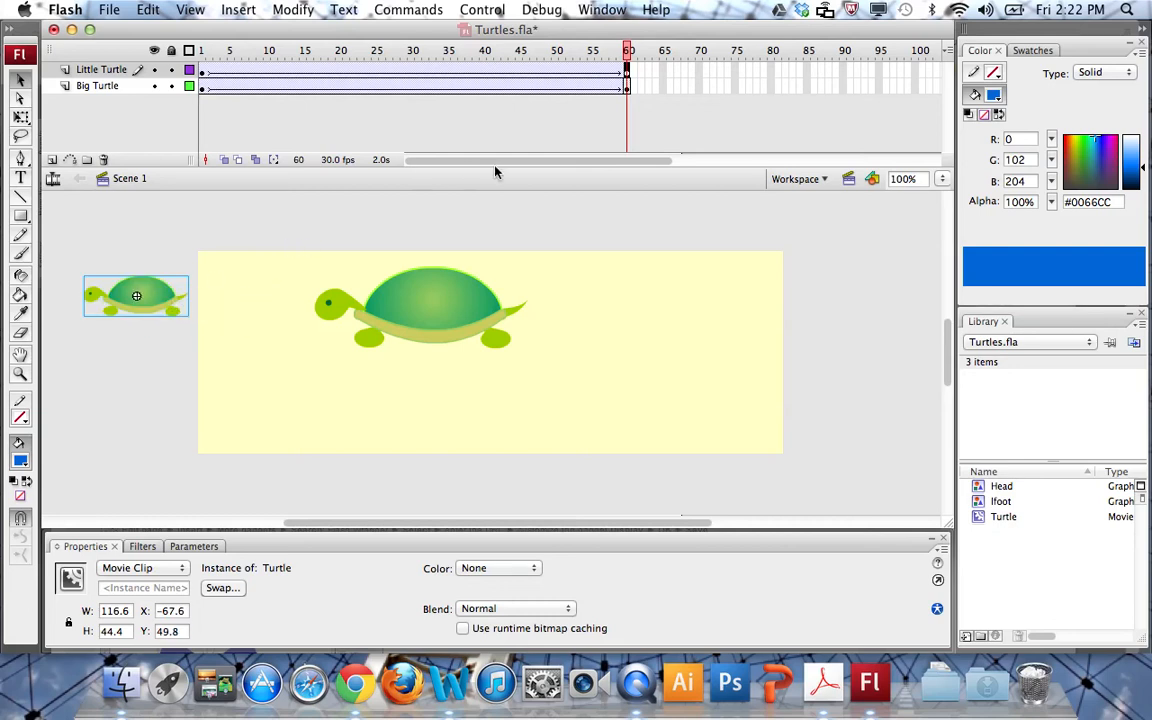
key(super+Return)
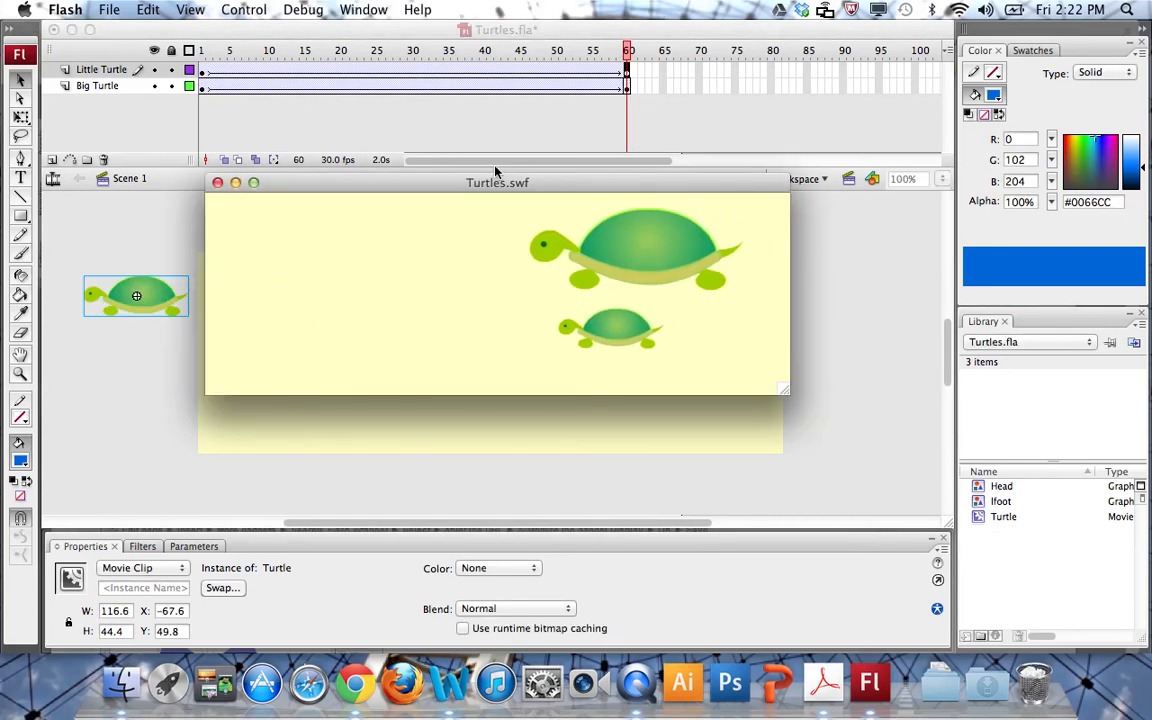
click(219, 184)
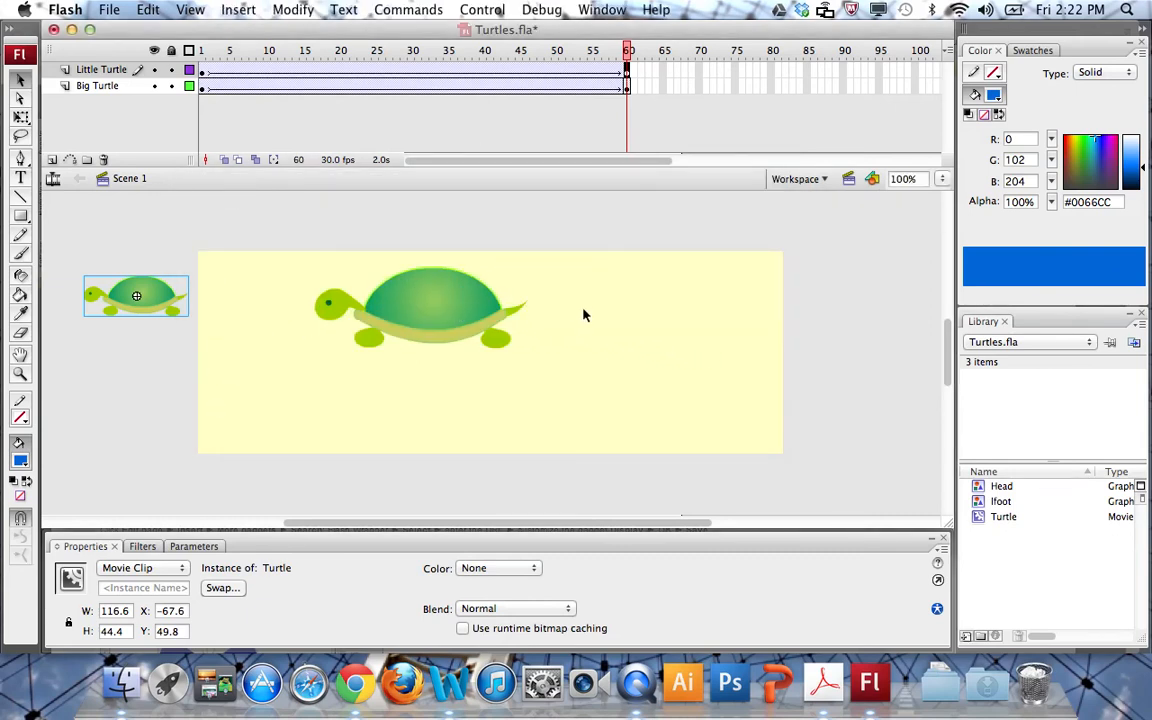